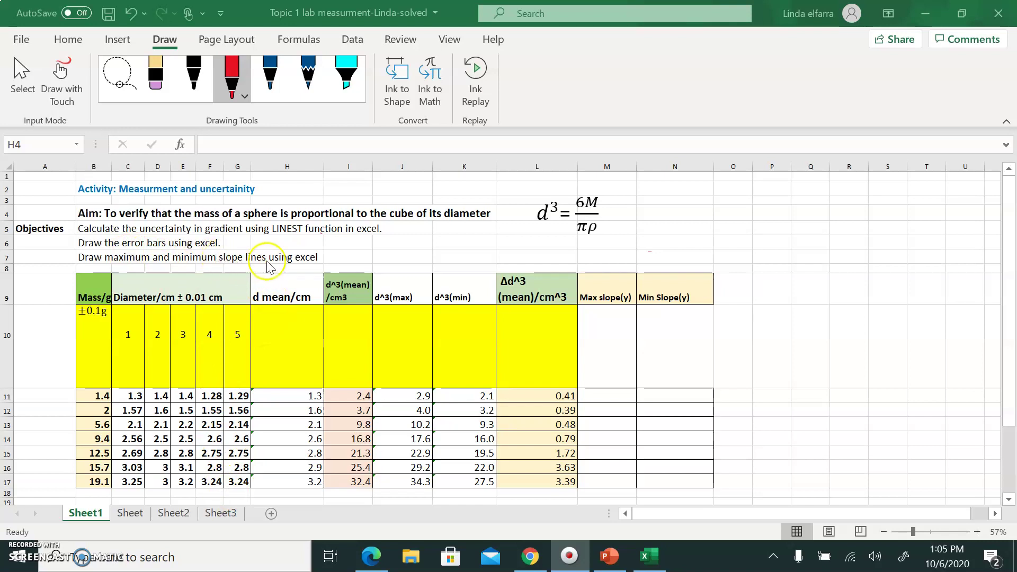
# Examine the chart of d3 against mass on Sheet3 and return to the measurement table on Sheet1.
pyautogui.click(220, 515)
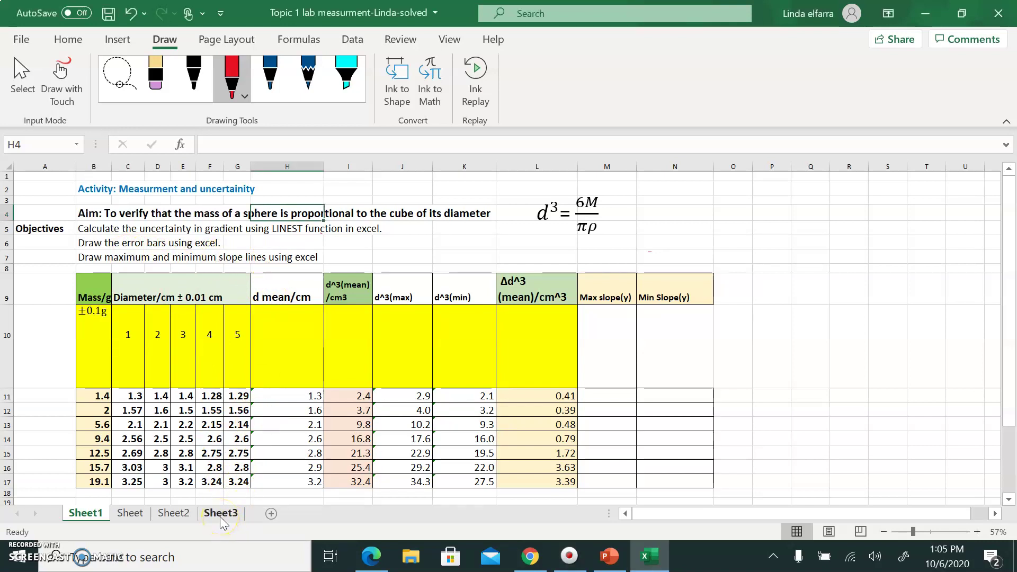
pyautogui.click(220, 515)
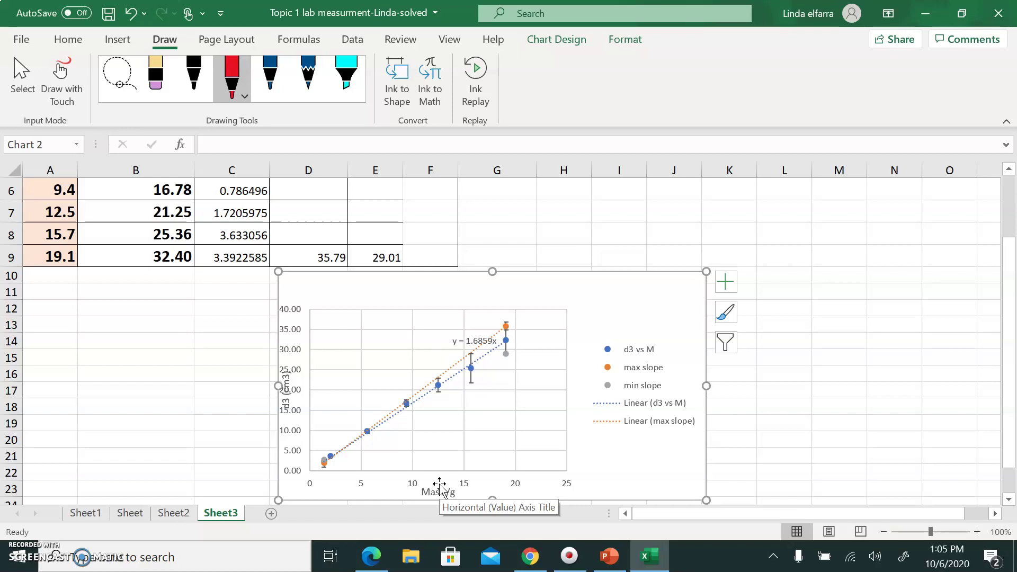
pyautogui.click(88, 513)
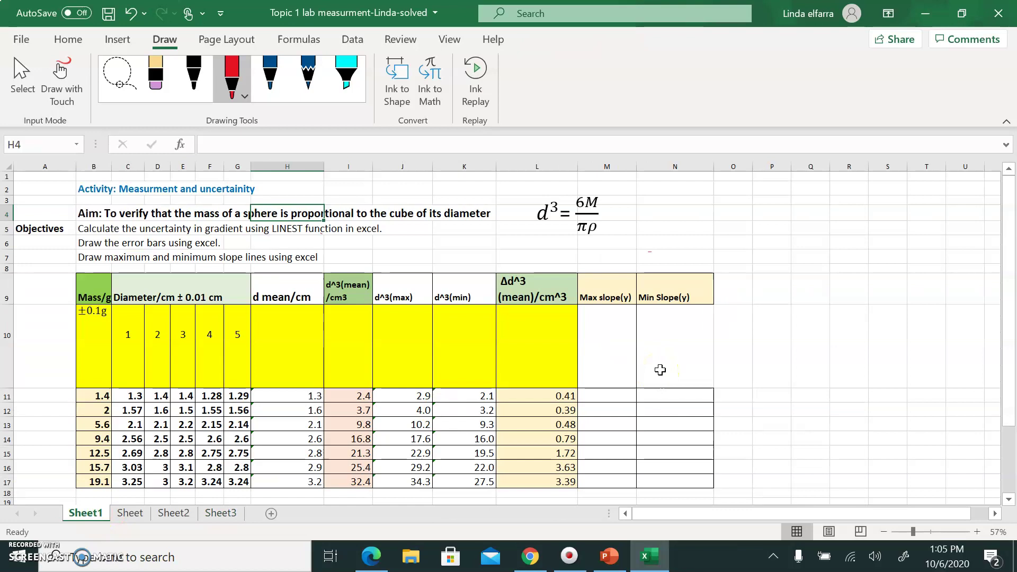
# Switch to the lab activity PDF in Edge, read the Measuring diameter section and vernier caliper diagram, and return to the Excel workbook.
pyautogui.click(355, 548)
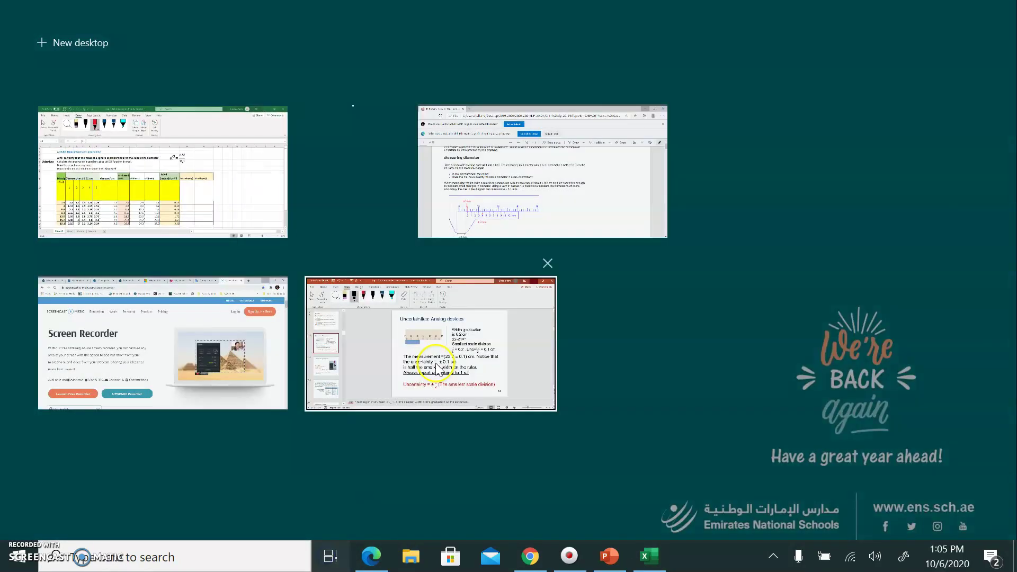
pyautogui.click(489, 211)
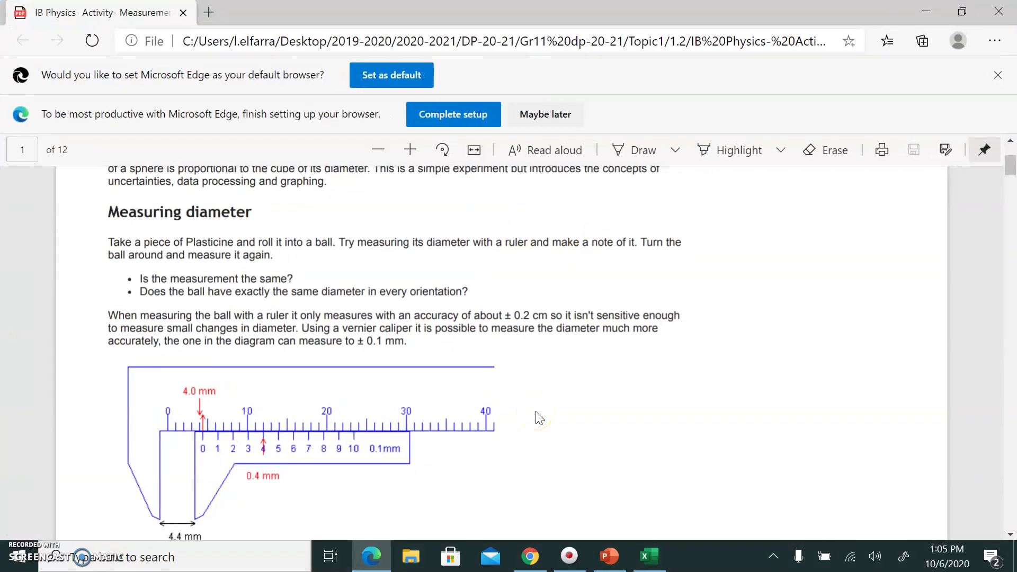
pyautogui.scroll(2, 539, 418)
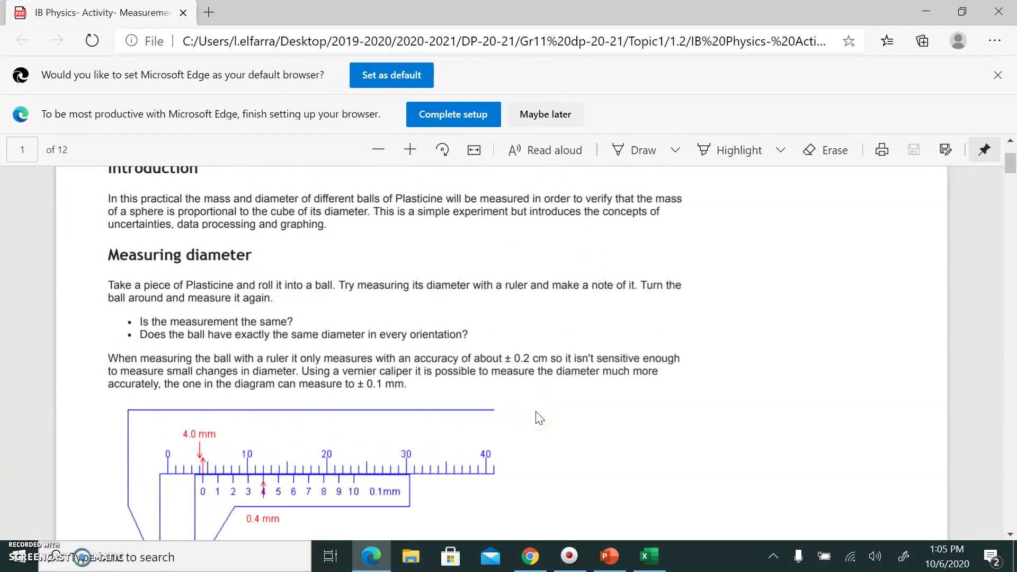
pyautogui.scroll(-3, 540, 418)
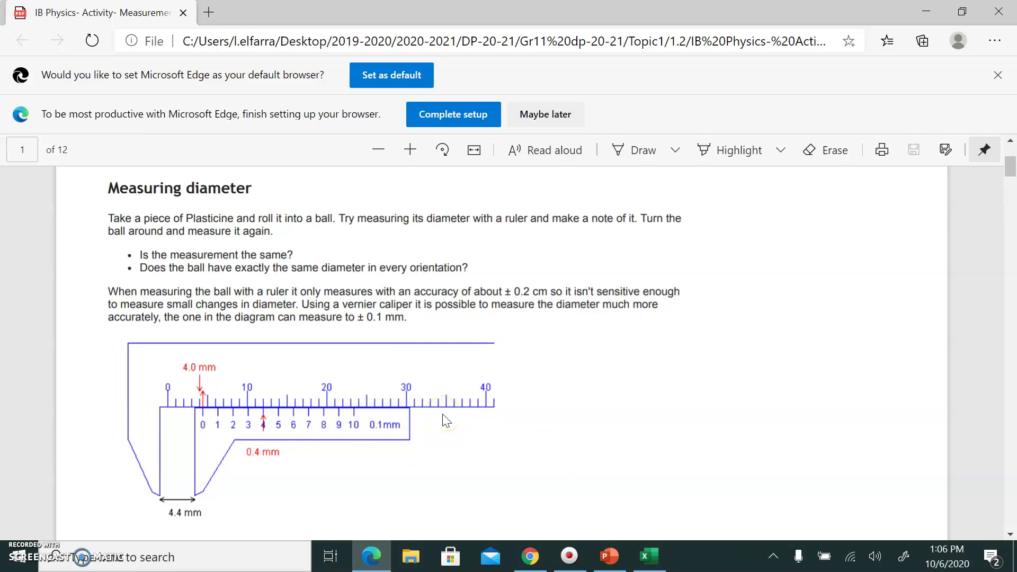
pyautogui.click(649, 559)
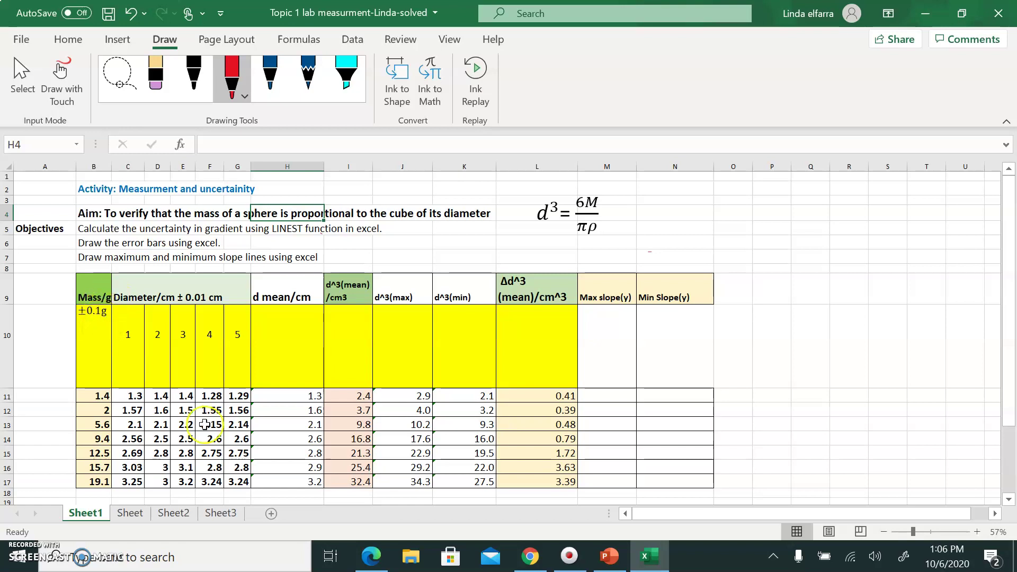
# Review the analog and digital device uncertainty slides in PowerPoint, and switch back to the Excel workbook.
pyautogui.click(609, 556)
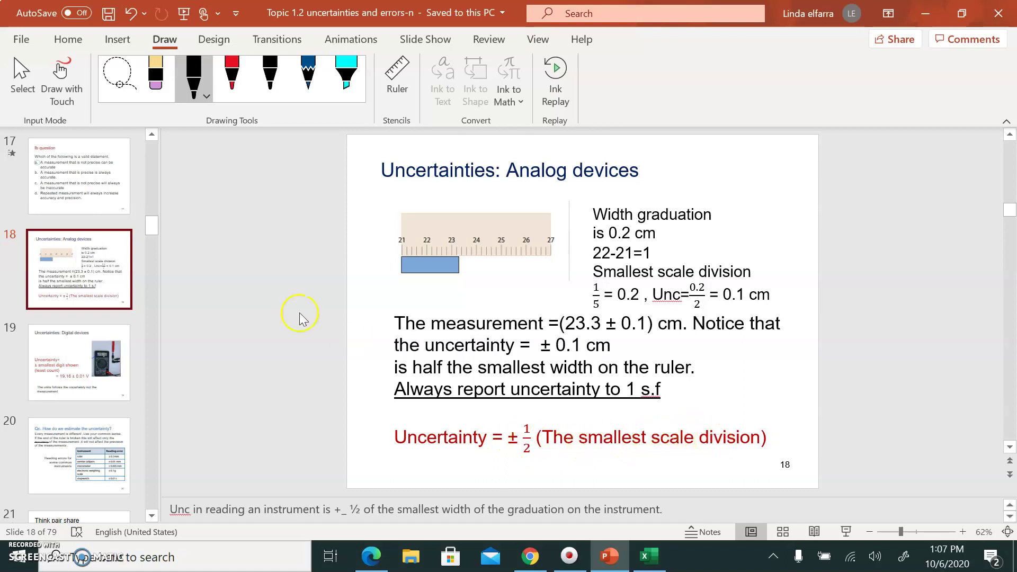
pyautogui.click(76, 347)
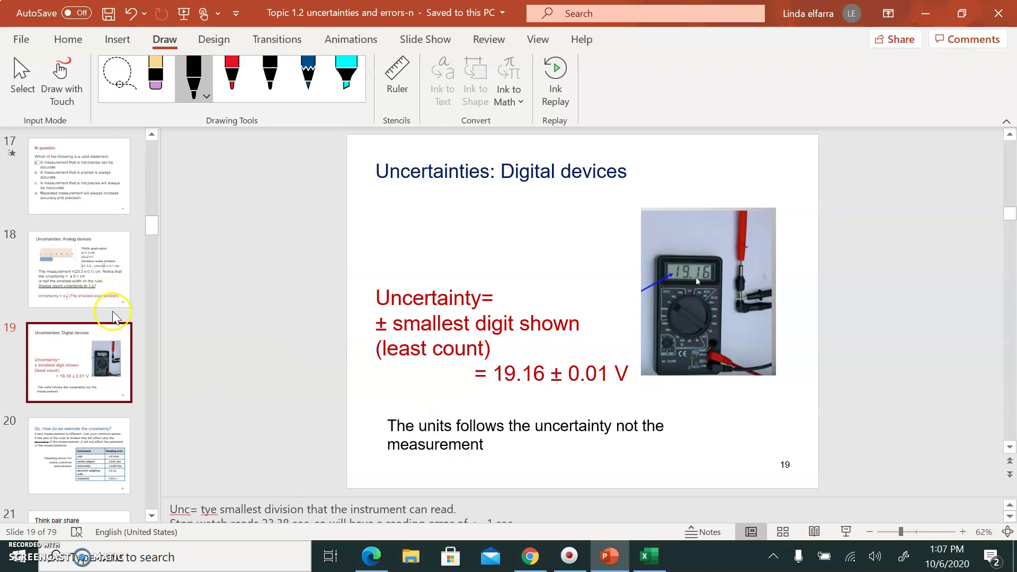
pyautogui.click(657, 553)
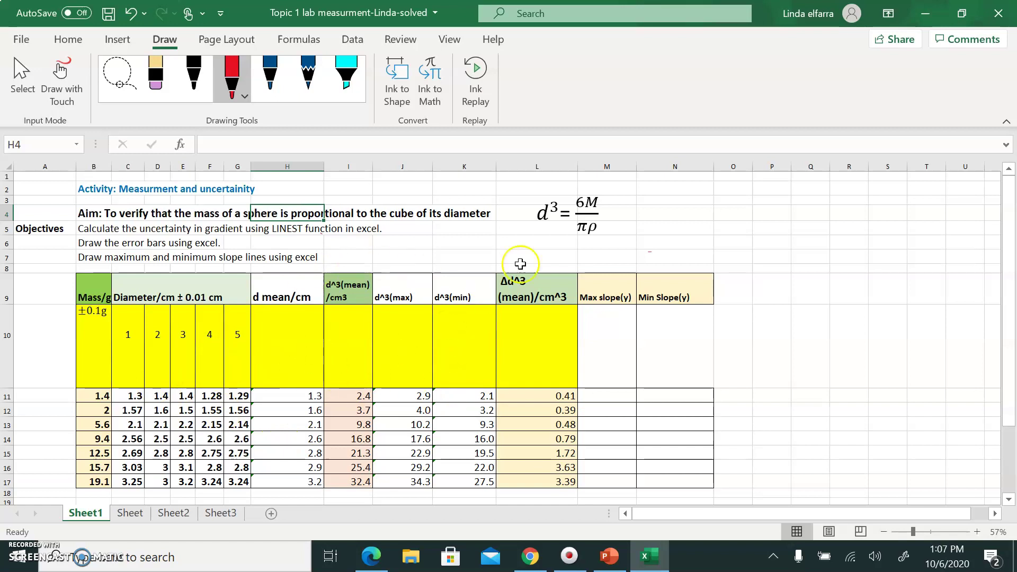
# Underline the mass and proportional-to-cube wording in the aim with red ink, and handwrite m and d3 above it.
pyautogui.click(557, 220)
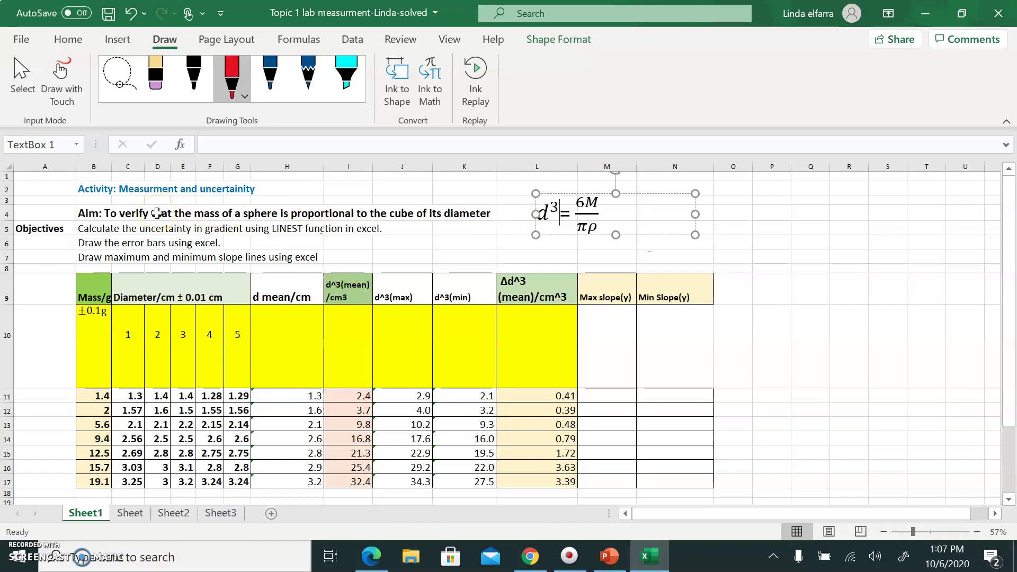
pyautogui.press('Escape')
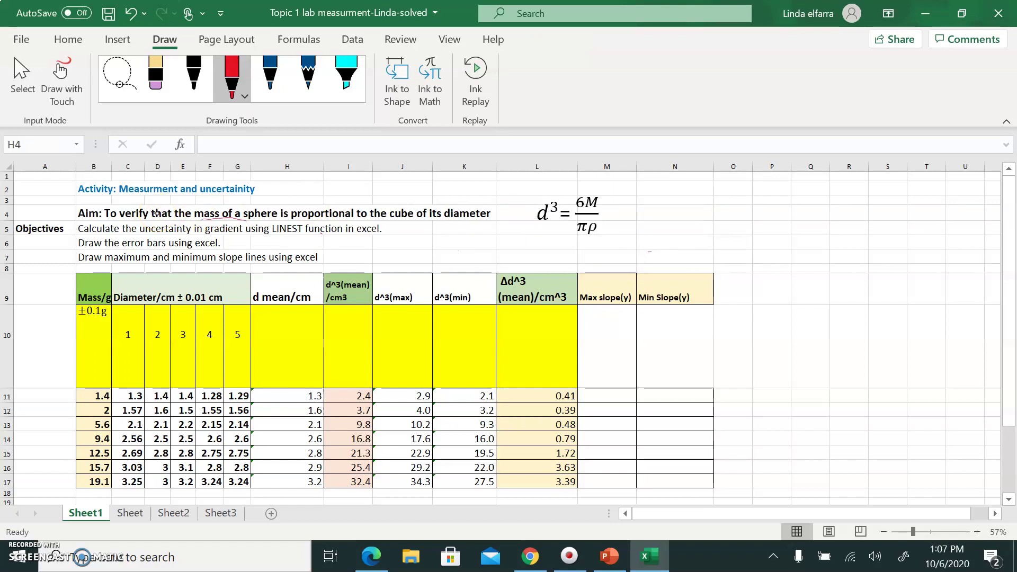
pyautogui.moveTo(274, 206)
pyautogui.mouseDown()
pyautogui.moveTo(295, 194)
pyautogui.moveTo(382, 222)
pyautogui.mouseUp()
pyautogui.moveTo(423, 195)
pyautogui.mouseDown()
pyautogui.moveTo(414, 206)
pyautogui.moveTo(434, 175)
pyautogui.moveTo(427, 198)
pyautogui.mouseUp()
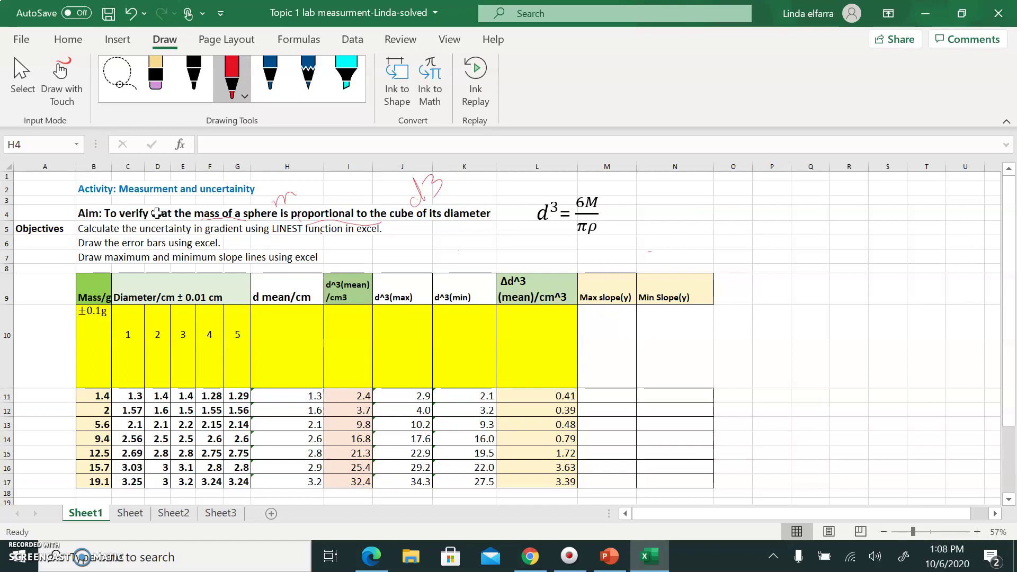
# Handwrite V = 4/3 πr³, r = d/2 with an arrow to the radius, and ρ = m/V in red ink beside the table.
pyautogui.moveTo(691, 193)
pyautogui.mouseDown()
pyautogui.moveTo(719, 232)
pyautogui.moveTo(724, 192)
pyautogui.mouseUp()
pyautogui.moveTo(763, 192); pyautogui.dragTo(770, 229)
pyautogui.moveTo(772, 223)
pyautogui.mouseDown()
pyautogui.moveTo(782, 236)
pyautogui.moveTo(769, 250)
pyautogui.mouseUp()
pyautogui.moveTo(811, 191)
pyautogui.mouseDown()
pyautogui.moveTo(803, 220)
pyautogui.moveTo(819, 195)
pyautogui.moveTo(820, 215)
pyautogui.moveTo(833, 195)
pyautogui.mouseUp()
pyautogui.moveTo(838, 178)
pyautogui.mouseDown()
pyautogui.moveTo(848, 182)
pyautogui.moveTo(842, 192)
pyautogui.mouseUp()
pyautogui.moveTo(760, 286); pyautogui.dragTo(783, 286)
pyautogui.moveTo(805, 265)
pyautogui.mouseDown()
pyautogui.moveTo(805, 251)
pyautogui.moveTo(799, 273)
pyautogui.moveTo(827, 271)
pyautogui.mouseUp()
pyautogui.moveTo(811, 289)
pyautogui.mouseDown()
pyautogui.moveTo(825, 298)
pyautogui.moveTo(841, 227)
pyautogui.moveTo(848, 238)
pyautogui.mouseUp()
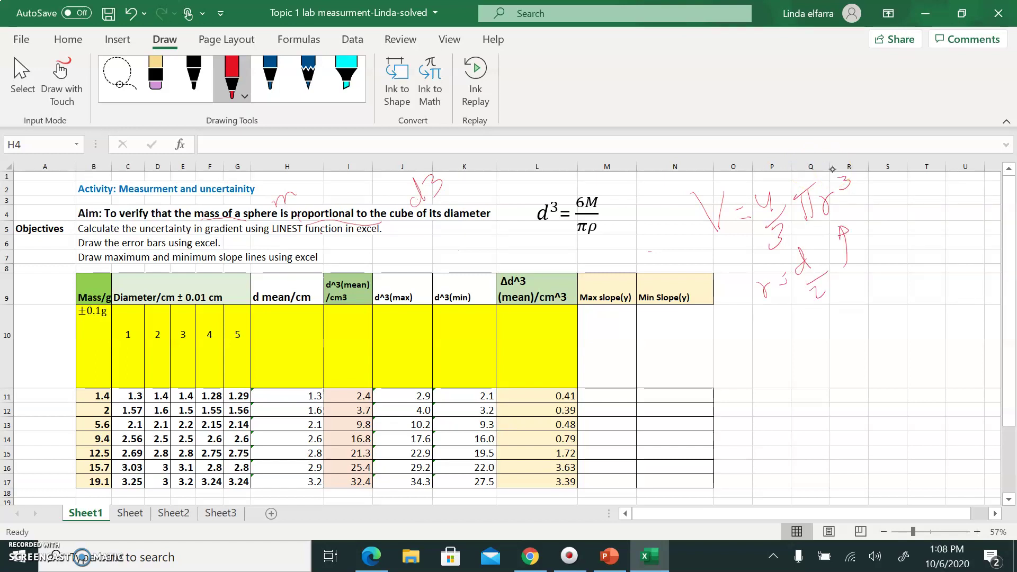
pyautogui.moveTo(745, 329)
pyautogui.mouseDown()
pyautogui.moveTo(742, 363)
pyautogui.moveTo(795, 325)
pyautogui.moveTo(812, 362)
pyautogui.mouseUp()
pyautogui.moveTo(844, 319); pyautogui.dragTo(831, 357)
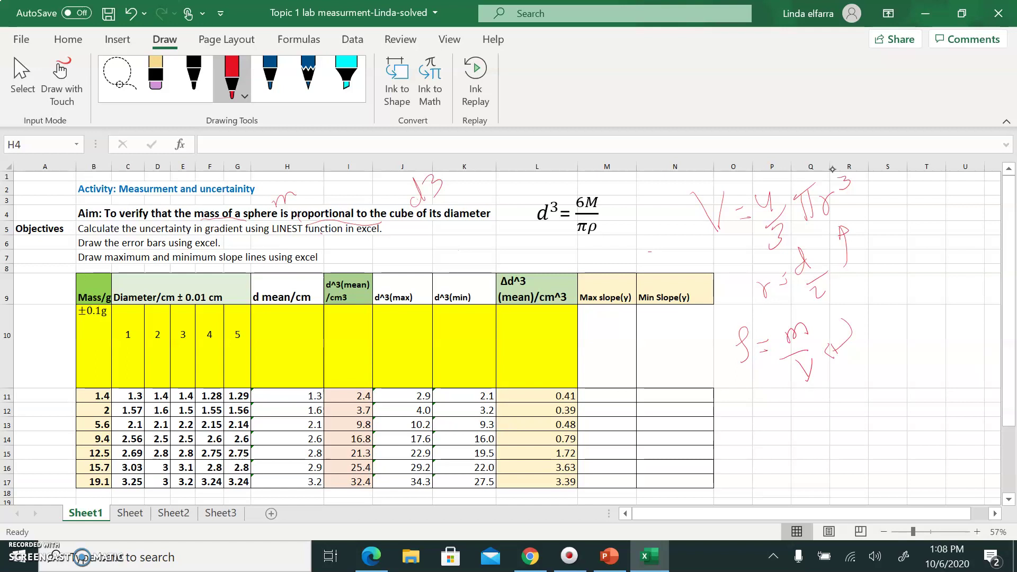
# Circle the d³ = 6M/πρ formula in red ink and draw arrows from d³ and M.
pyautogui.moveTo(589, 252)
pyautogui.mouseDown()
pyautogui.moveTo(522, 178)
pyautogui.moveTo(599, 245)
pyautogui.mouseUp()
pyautogui.moveTo(533, 202); pyautogui.dragTo(551, 182)
pyautogui.moveTo(541, 184)
pyautogui.mouseDown()
pyautogui.moveTo(551, 193)
pyautogui.moveTo(625, 181)
pyautogui.moveTo(625, 192)
pyautogui.mouseUp()
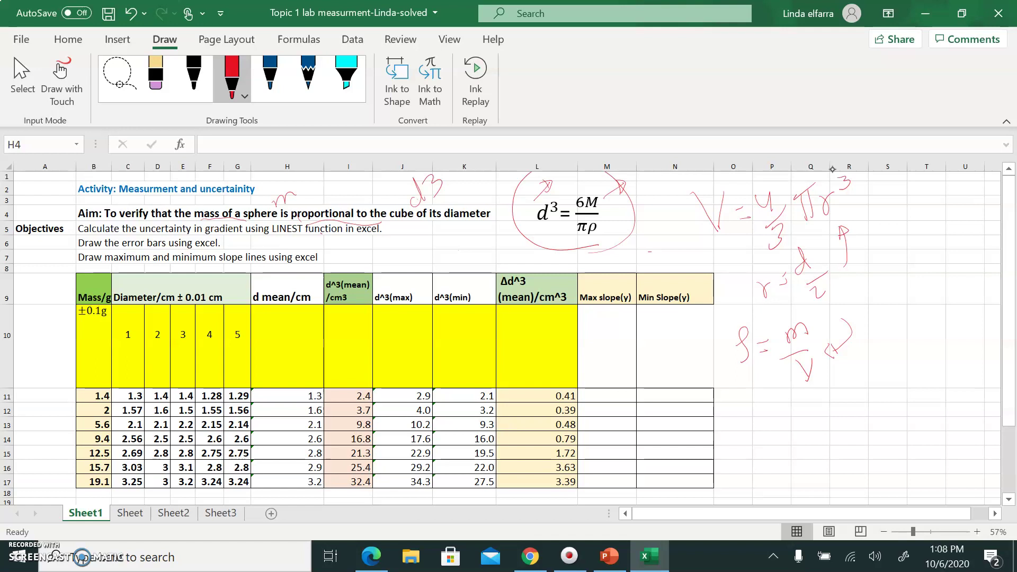
# Sketch a small graph beside the table with m on the vertical axis, d on the horizontal axis and a rising curve.
pyautogui.moveTo(746, 405); pyautogui.dragTo(752, 480)
pyautogui.moveTo(739, 469)
pyautogui.mouseDown()
pyautogui.moveTo(828, 462)
pyautogui.moveTo(822, 470)
pyautogui.mouseUp()
pyautogui.moveTo(720, 406); pyautogui.dragTo(735, 403)
pyautogui.moveTo(852, 461)
pyautogui.mouseDown()
pyautogui.moveTo(857, 439)
pyautogui.moveTo(863, 452)
pyautogui.mouseUp()
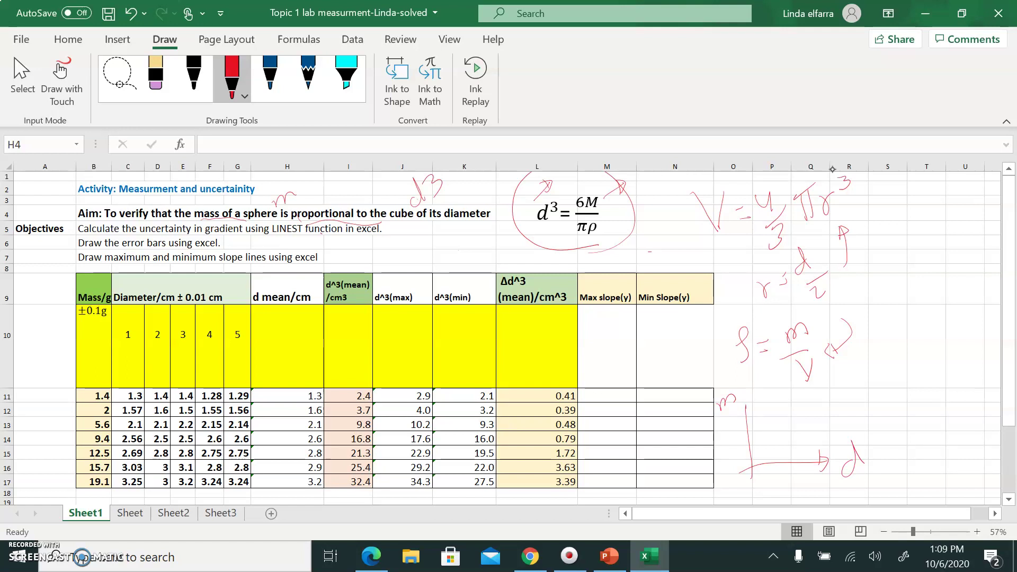
pyautogui.moveTo(573, 180); pyautogui.dragTo(557, 200)
pyautogui.moveTo(753, 451); pyautogui.dragTo(802, 413)
# Handwrite y = mx + c beside the sketched graph, striking through c and marking it = 0.
pyautogui.moveTo(862, 394); pyautogui.dragTo(872, 407)
pyautogui.moveTo(879, 387)
pyautogui.mouseDown()
pyautogui.moveTo(877, 439)
pyautogui.moveTo(907, 411)
pyautogui.mouseUp()
pyautogui.moveTo(898, 417)
pyautogui.mouseDown()
pyautogui.moveTo(921, 401)
pyautogui.moveTo(948, 406)
pyautogui.mouseUp()
pyautogui.moveTo(949, 384)
pyautogui.mouseDown()
pyautogui.moveTo(937, 406)
pyautogui.moveTo(984, 385)
pyautogui.moveTo(966, 407)
pyautogui.mouseUp()
pyautogui.moveTo(951, 356); pyautogui.dragTo(960, 353)
pyautogui.moveTo(952, 362)
pyautogui.mouseDown()
pyautogui.moveTo(972, 336)
pyautogui.moveTo(966, 347)
pyautogui.mouseUp()
# Annotate the d³ formula in ink, labelling d³ as y, M as x and the 6/πρ factor as the gradient m.
pyautogui.moveTo(535, 239)
pyautogui.mouseDown()
pyautogui.moveTo(553, 189)
pyautogui.moveTo(543, 239)
pyautogui.moveTo(507, 249)
pyautogui.moveTo(466, 236)
pyautogui.mouseUp()
pyautogui.moveTo(454, 246)
pyautogui.mouseDown()
pyautogui.moveTo(461, 268)
pyautogui.moveTo(463, 246)
pyautogui.mouseUp()
pyautogui.moveTo(602, 210)
pyautogui.mouseDown()
pyautogui.moveTo(583, 192)
pyautogui.moveTo(619, 221)
pyautogui.mouseUp()
pyautogui.moveTo(613, 218)
pyautogui.mouseDown()
pyautogui.moveTo(622, 225)
pyautogui.moveTo(613, 226)
pyautogui.mouseUp()
pyautogui.moveTo(634, 247)
pyautogui.mouseDown()
pyautogui.moveTo(651, 256)
pyautogui.moveTo(632, 263)
pyautogui.mouseUp()
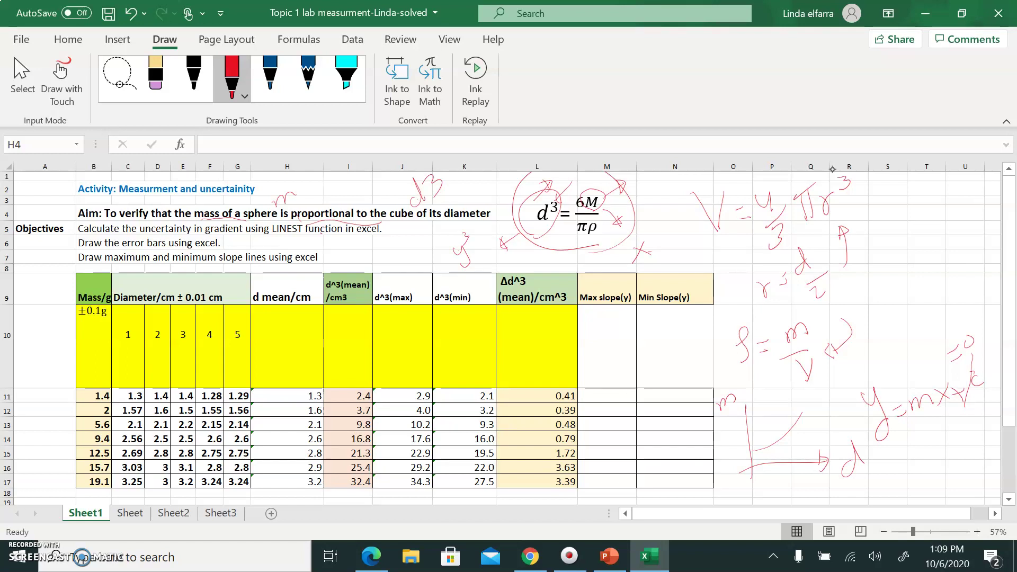
pyautogui.moveTo(576, 199)
pyautogui.mouseDown()
pyautogui.moveTo(578, 239)
pyautogui.moveTo(600, 218)
pyautogui.mouseUp()
pyautogui.moveTo(590, 244)
pyautogui.mouseDown()
pyautogui.moveTo(580, 262)
pyautogui.moveTo(572, 257)
pyautogui.mouseUp()
# Move the Sheet3 chart's vertical axis title inside the plot area and handwrite d³ above the vertical axis.
pyautogui.click(221, 521)
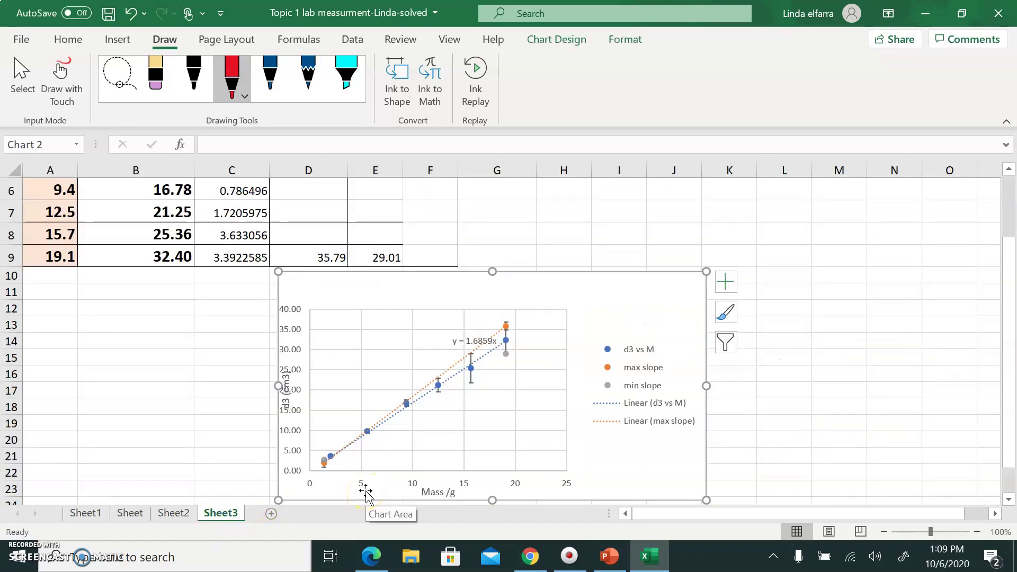
pyautogui.click(285, 390)
pyautogui.moveTo(289, 371); pyautogui.dragTo(326, 369)
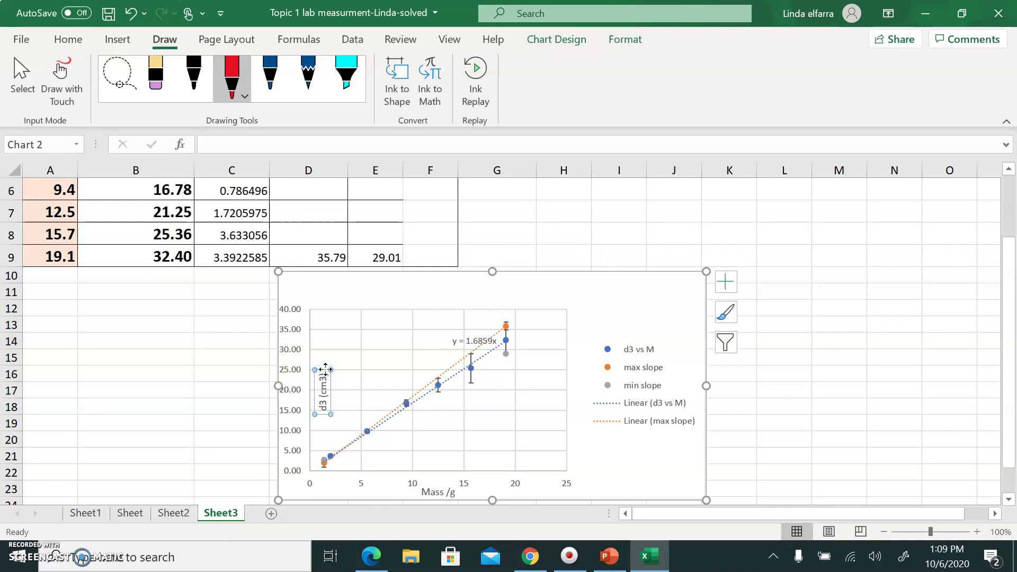
pyautogui.moveTo(300, 273); pyautogui.dragTo(311, 300)
pyautogui.moveTo(313, 282)
pyautogui.mouseDown()
pyautogui.moveTo(318, 272)
pyautogui.moveTo(323, 286)
pyautogui.mouseUp()
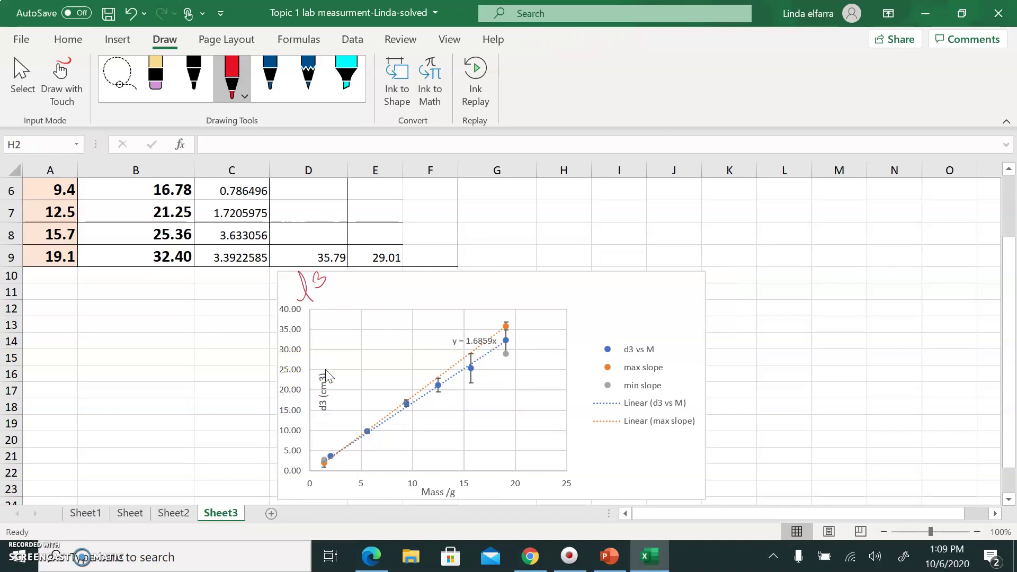
# Circle the Mass /g axis title and the trendline equation in red ink, and mark the trendline's start at the origin.
pyautogui.moveTo(455, 502)
pyautogui.mouseDown()
pyautogui.moveTo(412, 479)
pyautogui.moveTo(450, 498)
pyautogui.mouseUp()
pyautogui.moveTo(312, 467); pyautogui.dragTo(306, 472)
pyautogui.moveTo(493, 347)
pyautogui.mouseDown()
pyautogui.moveTo(501, 334)
pyautogui.moveTo(446, 350)
pyautogui.moveTo(504, 348)
pyautogui.mouseUp()
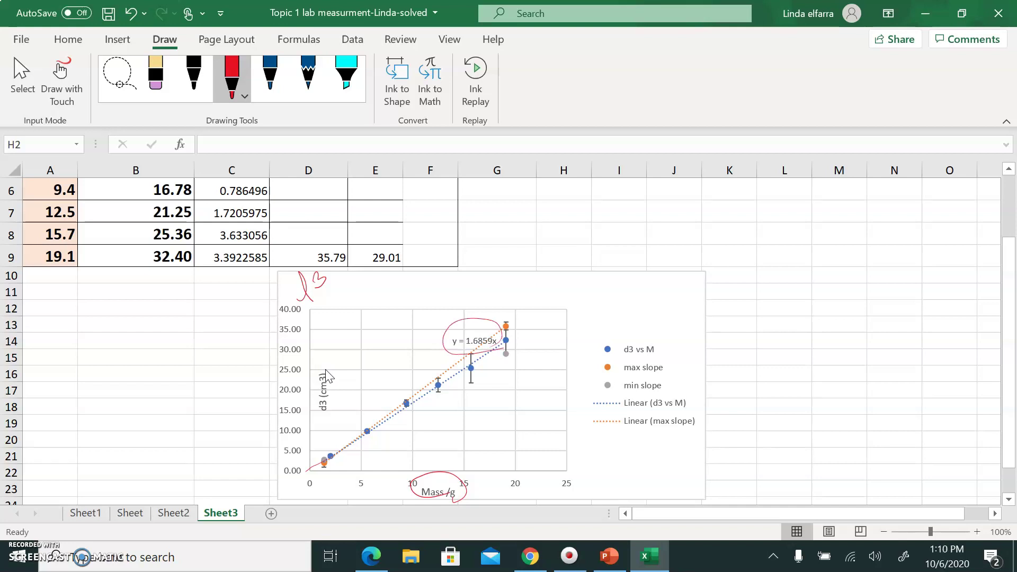
# Draw an arrow to the circled trendline equation and handwrite y = mx above the chart.
pyautogui.moveTo(535, 289)
pyautogui.mouseDown()
pyautogui.moveTo(491, 320)
pyautogui.moveTo(498, 313)
pyautogui.mouseUp()
pyautogui.moveTo(557, 274)
pyautogui.mouseDown()
pyautogui.moveTo(563, 307)
pyautogui.moveTo(592, 282)
pyautogui.mouseUp()
pyautogui.moveTo(584, 290); pyautogui.dragTo(650, 289)
pyautogui.moveTo(656, 274); pyautogui.dragTo(638, 286)
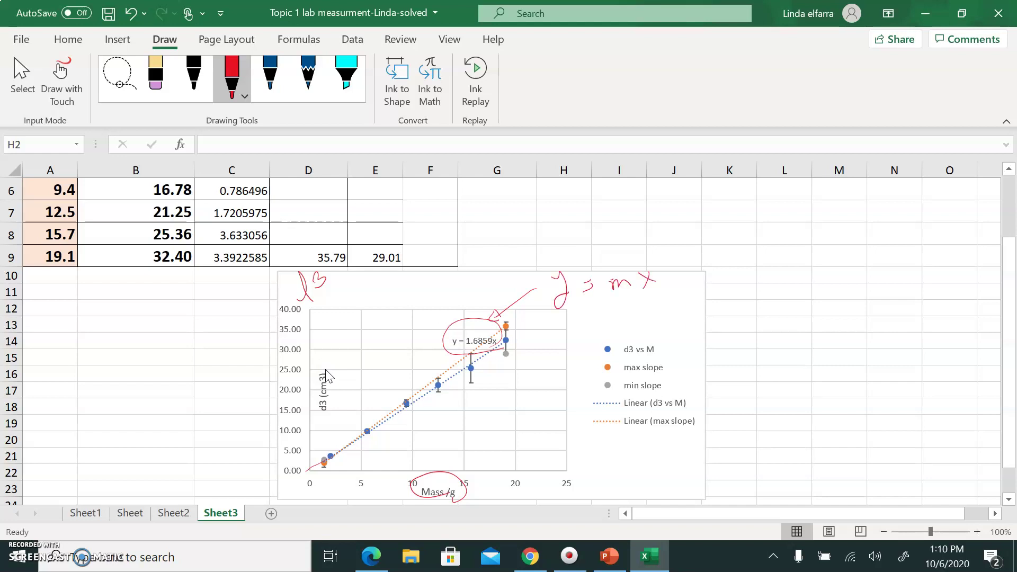
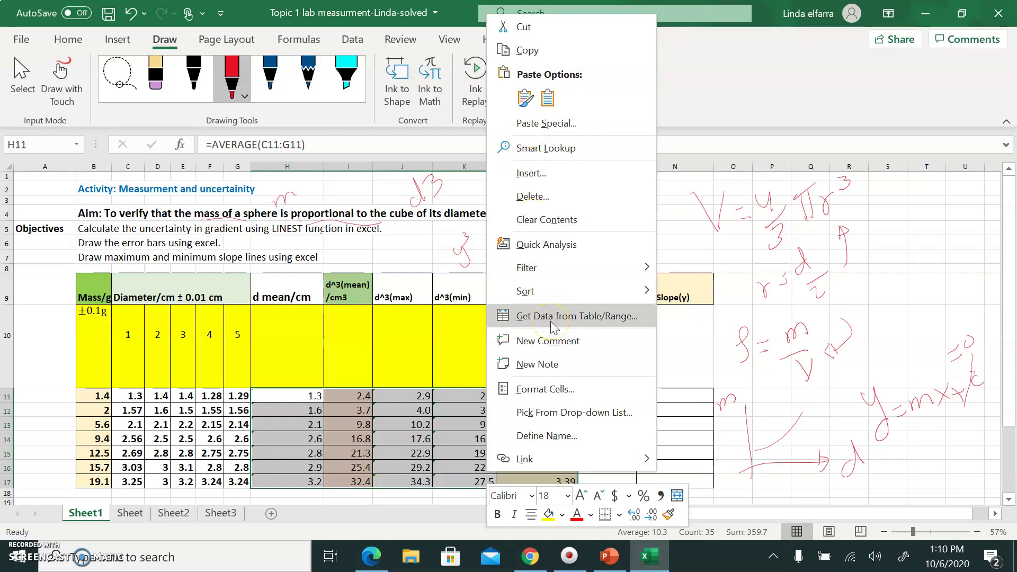
# Clear the contents of the calculated columns H11:L17 on Sheet1.
pyautogui.click(558, 220)
# Calculate the mean diameter in H11 with =AVERAGE(C11:G11) and fill the formula down to H17.
pyautogui.click(307, 395)
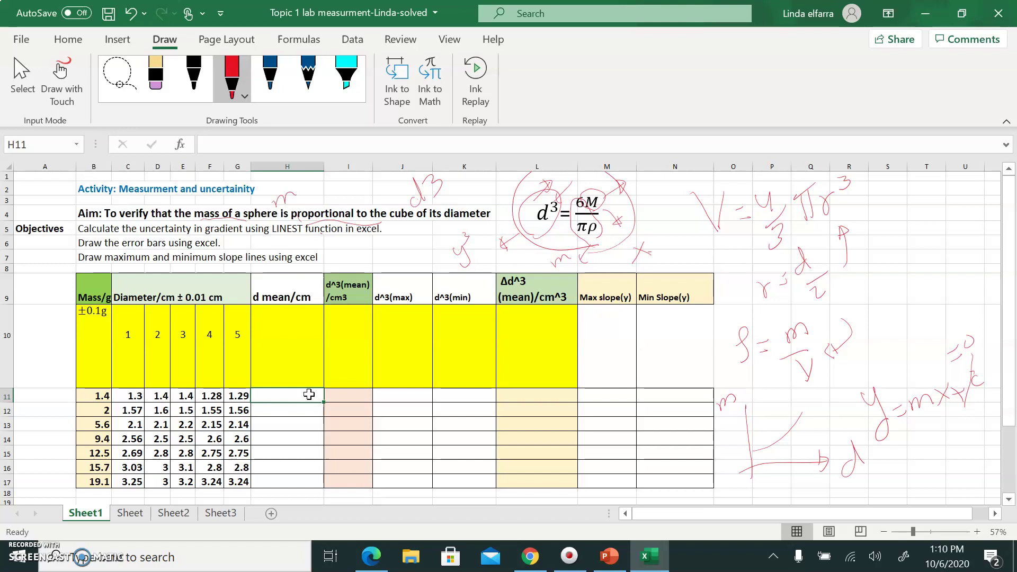
pyautogui.write('=')
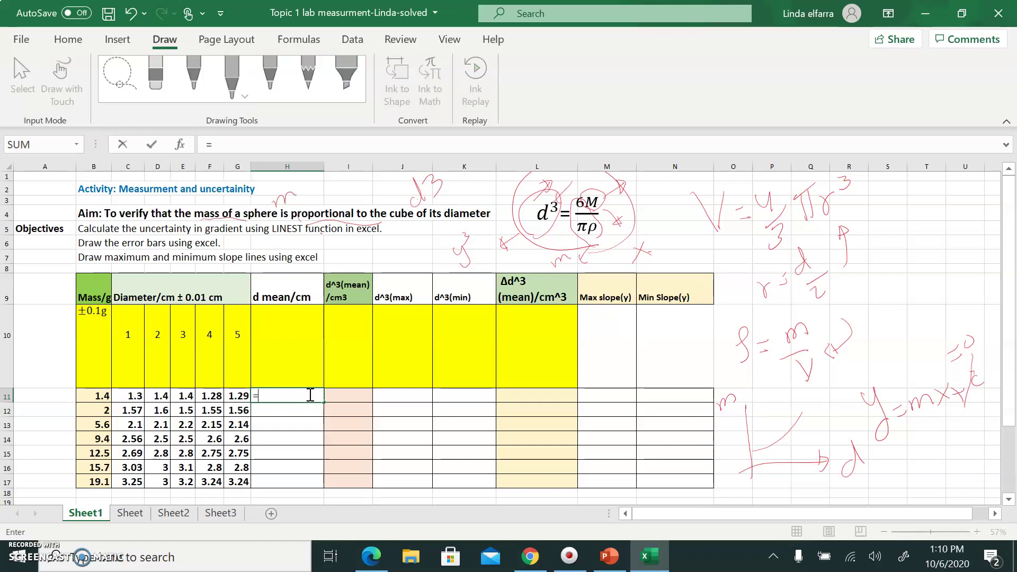
pyautogui.write('av')
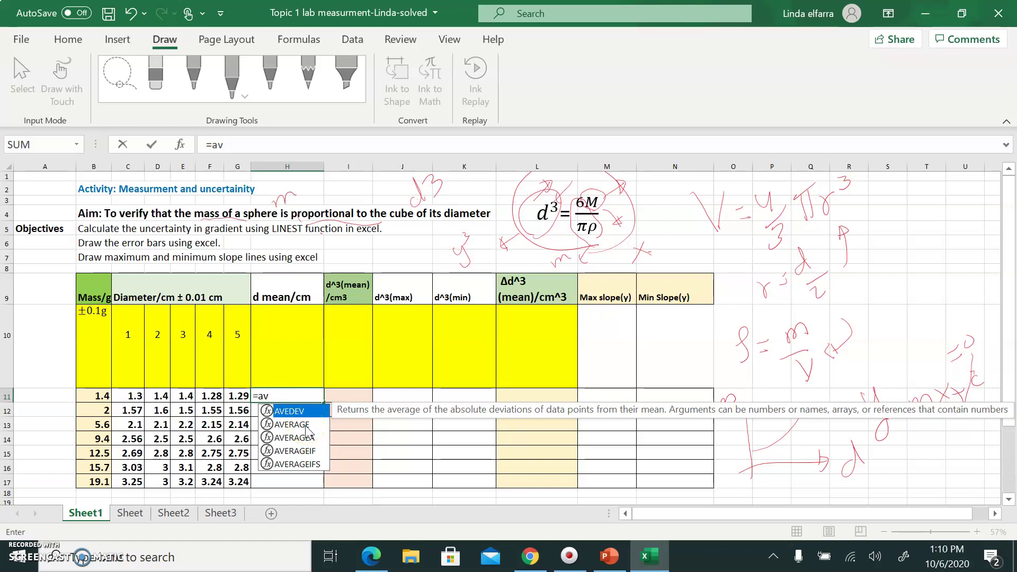
pyautogui.doubleClick(291, 424)
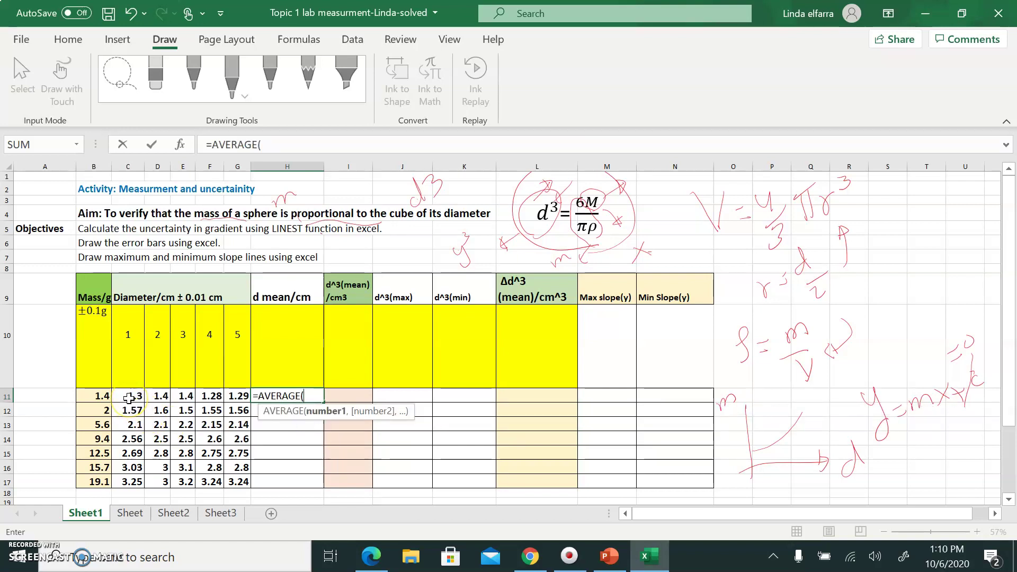
pyautogui.moveTo(129, 398); pyautogui.dragTo(234, 398)
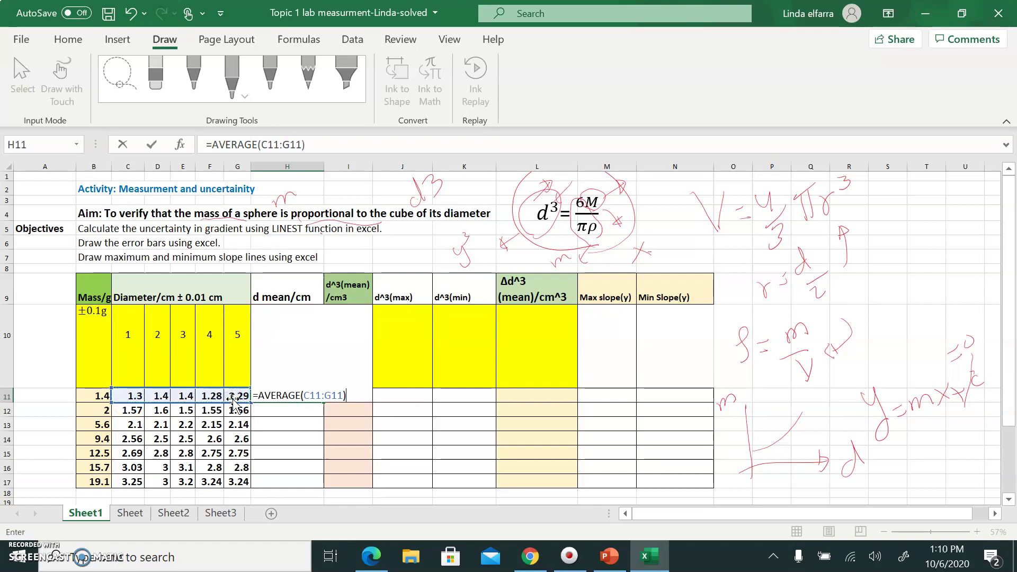
pyautogui.press('Return')
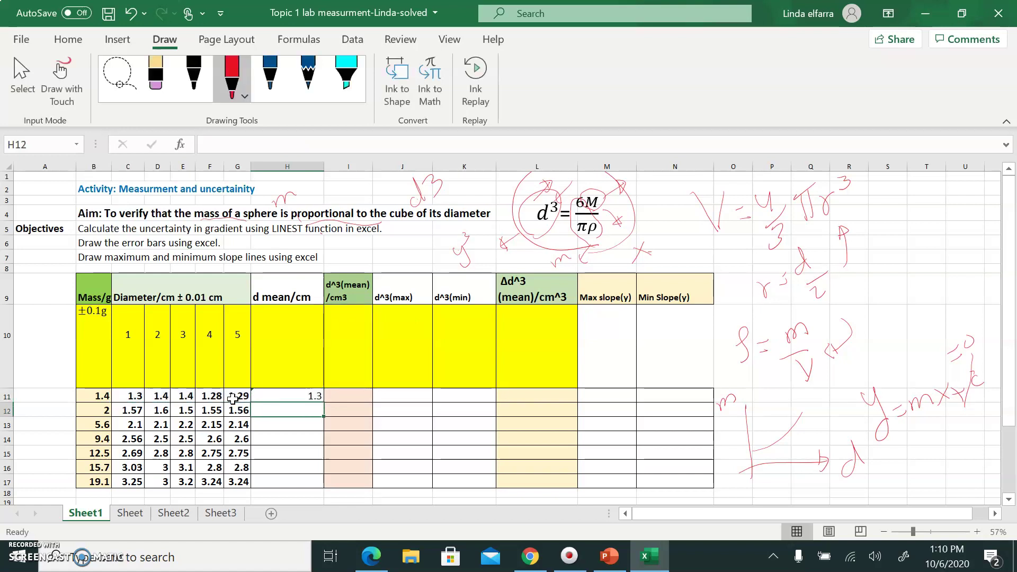
pyautogui.click(307, 396)
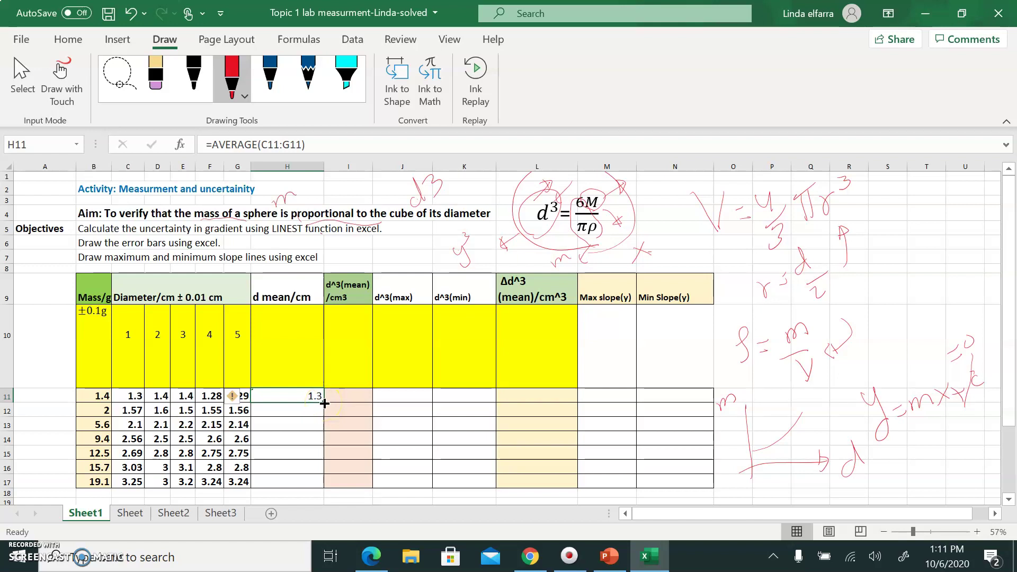
pyautogui.moveTo(324, 404); pyautogui.dragTo(317, 483)
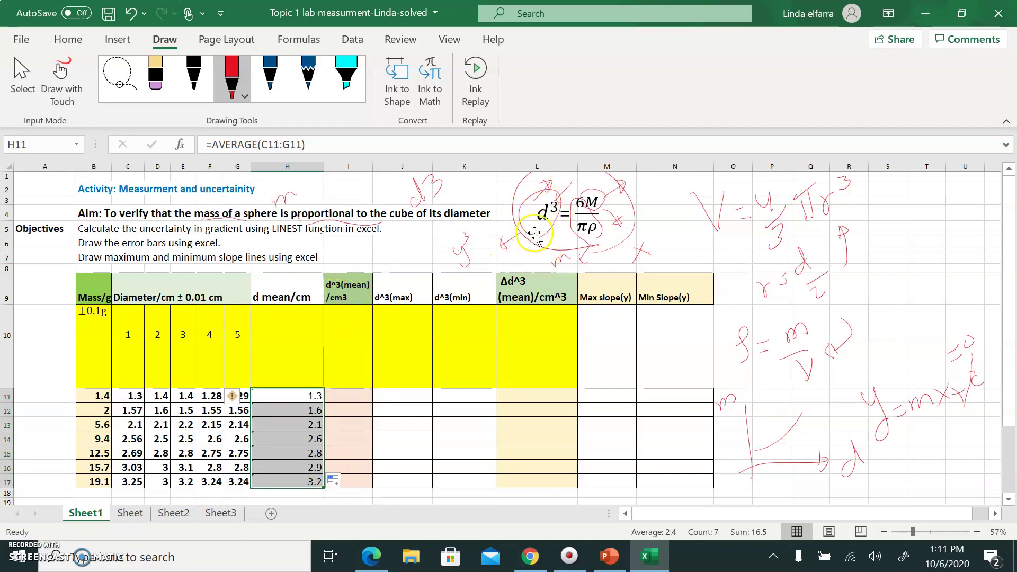
# Calculate the cubed mean diameter in I11 with =H11^3 and fill the formula down to I17.
pyautogui.click(342, 399)
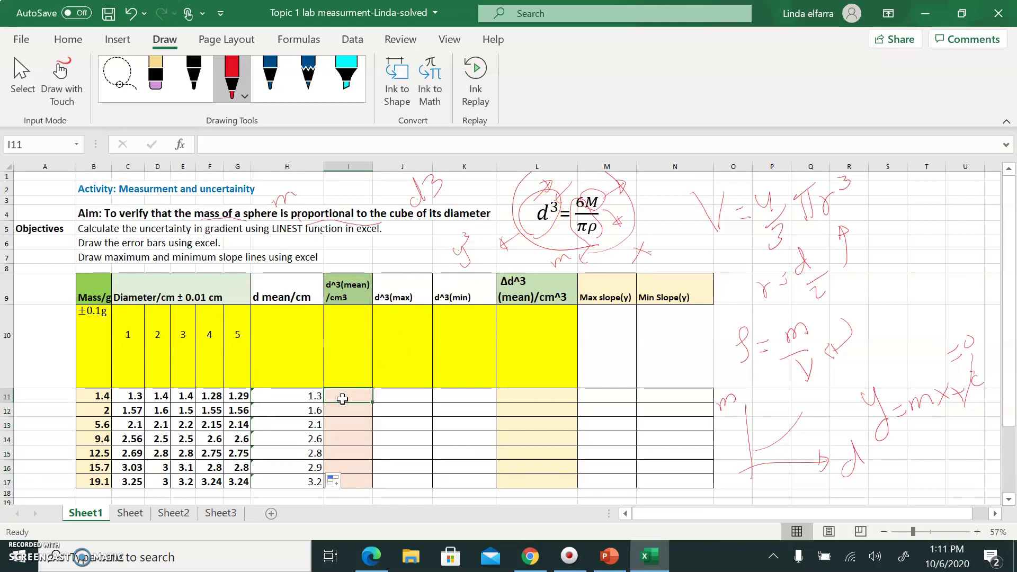
pyautogui.write('=')
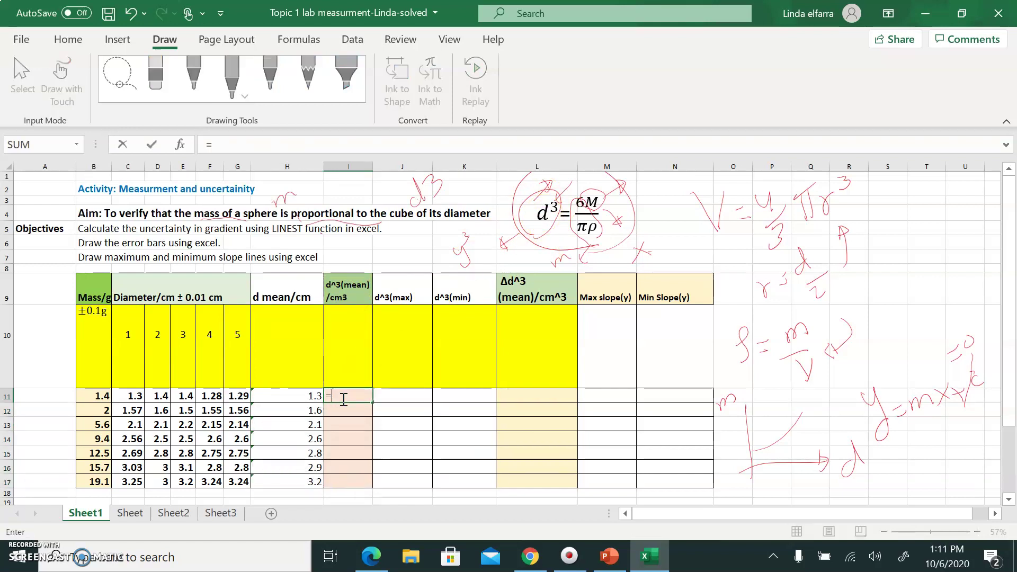
pyautogui.click(310, 397)
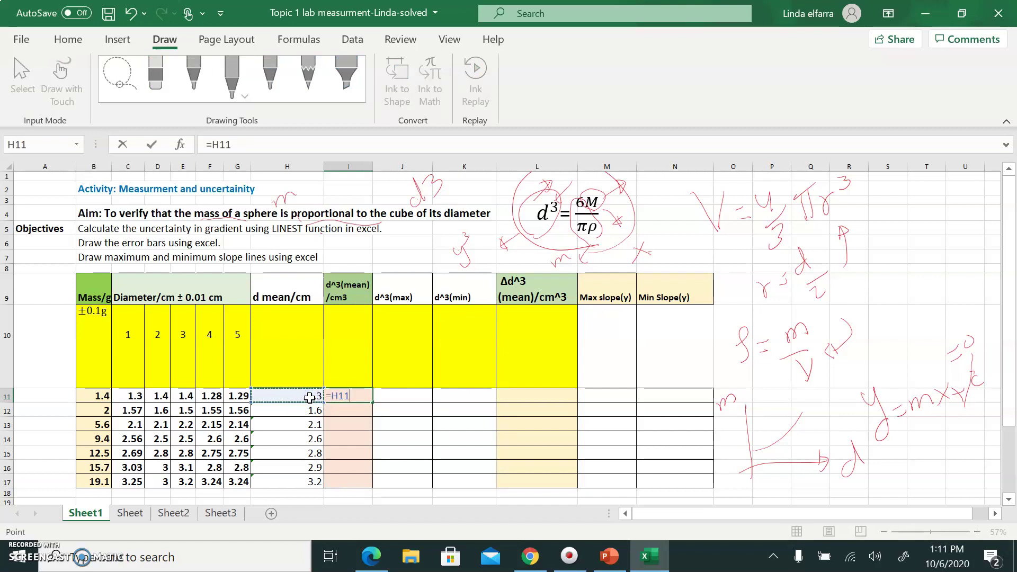
pyautogui.write('^')
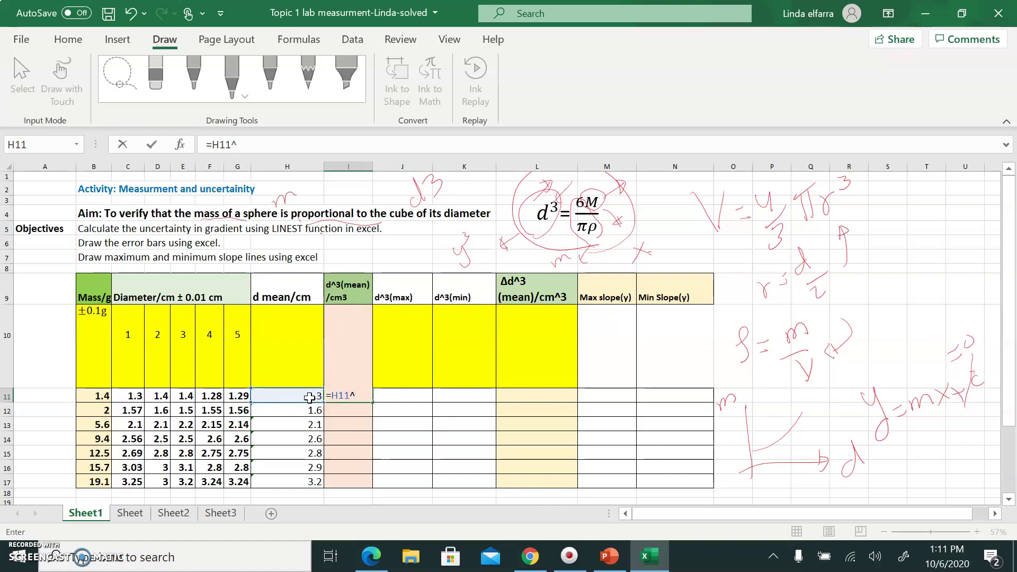
pyautogui.write('3')
pyautogui.press('Return')
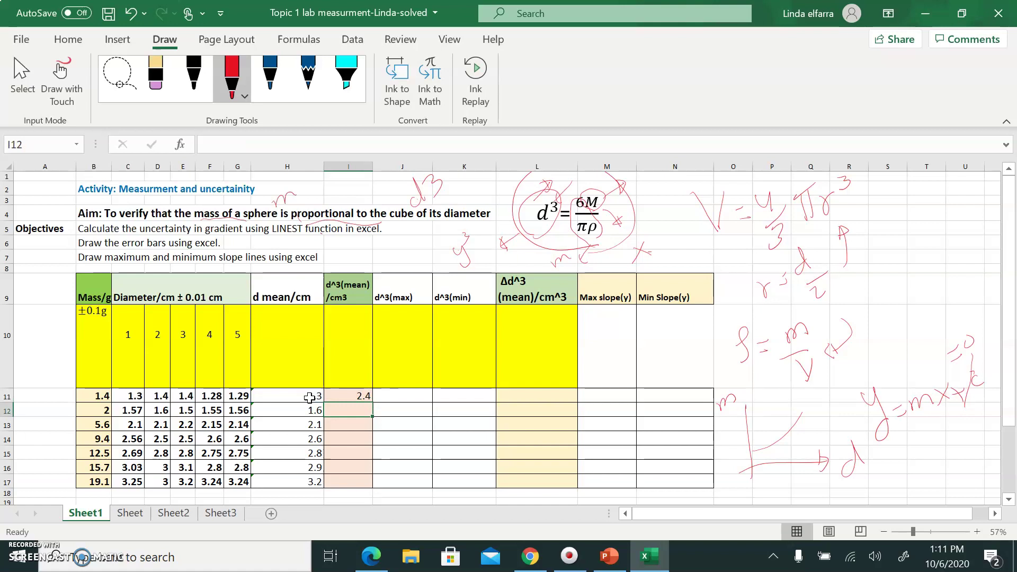
pyautogui.click(356, 394)
pyautogui.moveTo(373, 403); pyautogui.dragTo(371, 483)
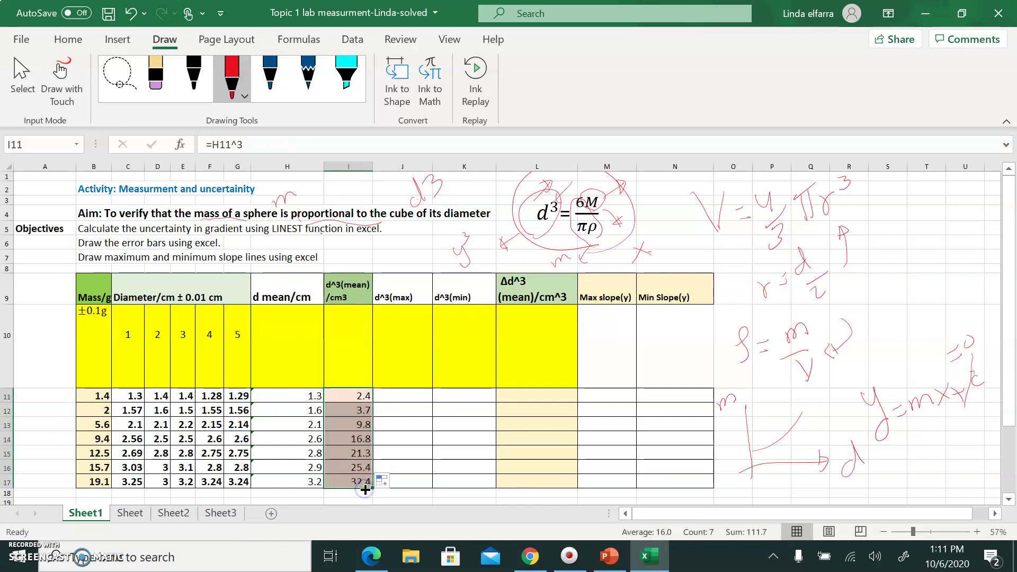
# Add a new worksheet and handwrite Unc = (max - min)/2 in red ink, with a stroke marking max and another marking min.
pyautogui.click(399, 401)
pyautogui.click(397, 304)
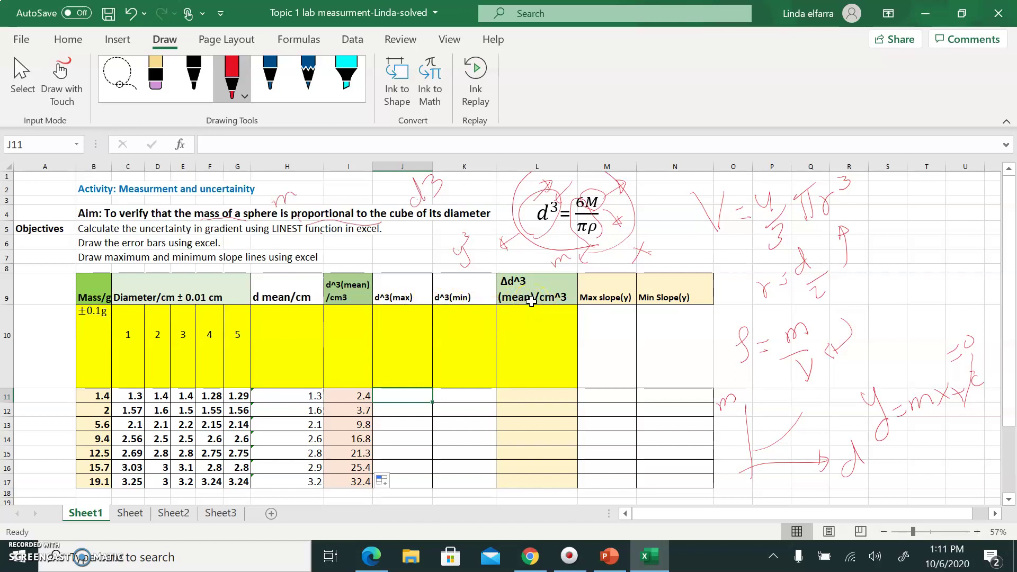
pyautogui.click(271, 514)
pyautogui.moveTo(83, 225)
pyautogui.mouseDown()
pyautogui.moveTo(94, 253)
pyautogui.moveTo(106, 229)
pyautogui.mouseUp()
pyautogui.moveTo(114, 249)
pyautogui.mouseDown()
pyautogui.moveTo(121, 228)
pyautogui.moveTo(129, 245)
pyautogui.moveTo(169, 235)
pyautogui.mouseUp()
pyautogui.moveTo(159, 243)
pyautogui.mouseDown()
pyautogui.moveTo(274, 244)
pyautogui.moveTo(260, 237)
pyautogui.mouseUp()
pyautogui.moveTo(279, 240); pyautogui.dragTo(292, 241)
pyautogui.moveTo(306, 225)
pyautogui.mouseDown()
pyautogui.moveTo(308, 242)
pyautogui.moveTo(327, 242)
pyautogui.mouseUp()
pyautogui.moveTo(340, 236); pyautogui.dragTo(366, 244)
pyautogui.moveTo(237, 276); pyautogui.dragTo(339, 273)
pyautogui.moveTo(295, 298)
pyautogui.mouseDown()
pyautogui.moveTo(304, 317)
pyautogui.moveTo(334, 303)
pyautogui.mouseUp()
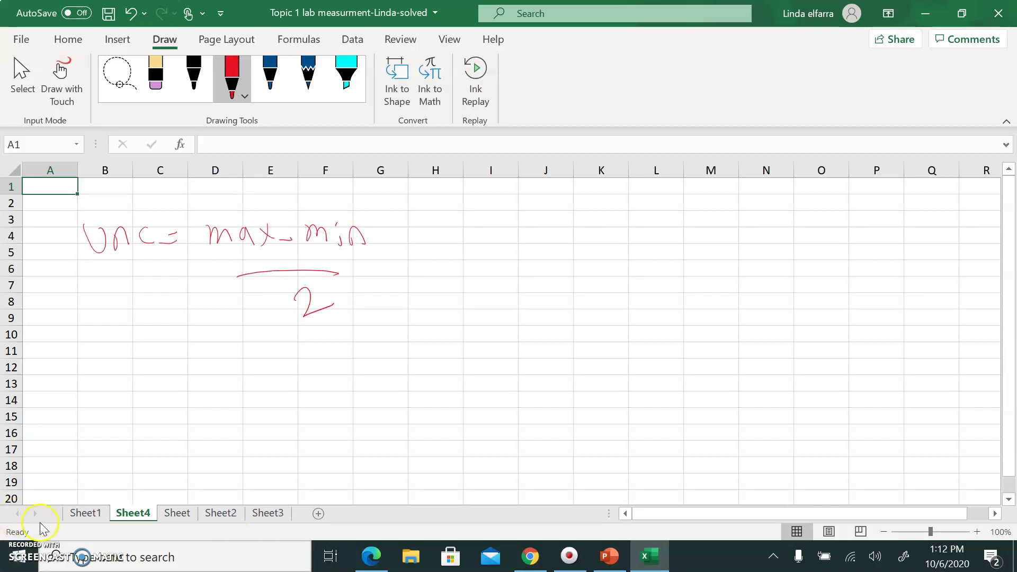
pyautogui.moveTo(253, 214); pyautogui.dragTo(278, 185)
pyautogui.moveTo(372, 218); pyautogui.dragTo(413, 189)
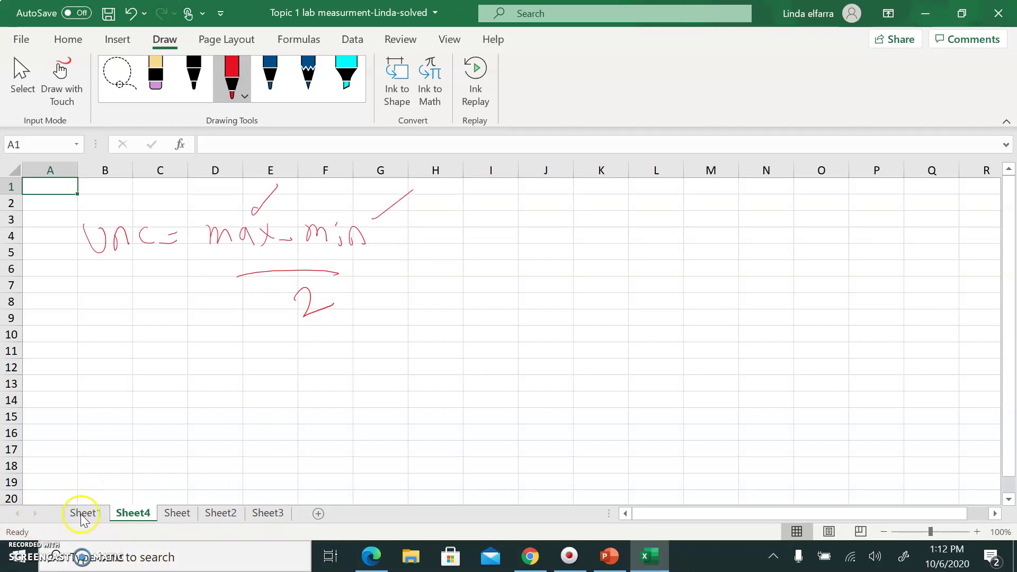
# On Sheet1, calculate the maximum cubed diameter in J11 with =MAX(C11:G11)^3 and fill the formula down to J17.
pyautogui.click(79, 513)
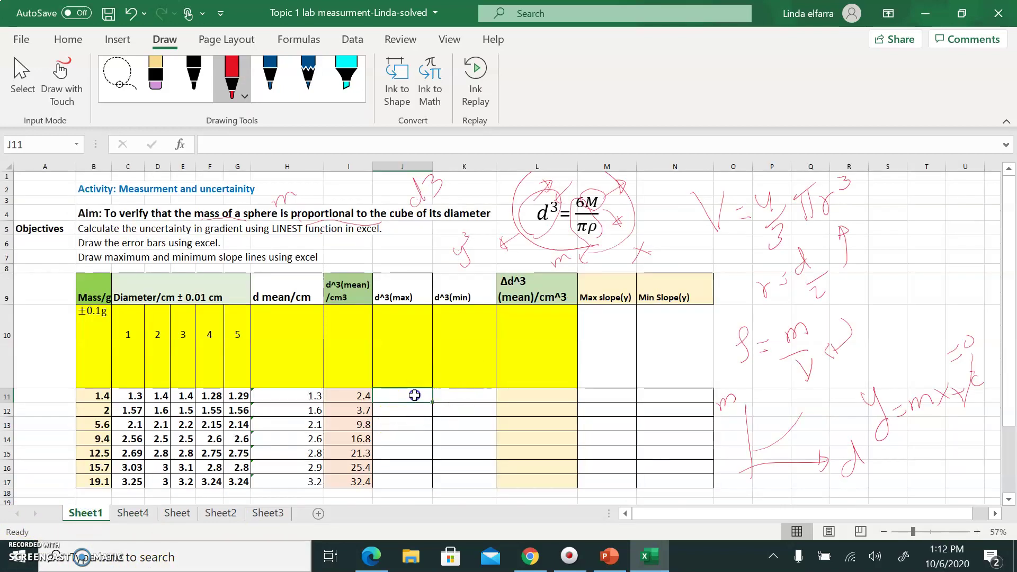
pyautogui.write('=')
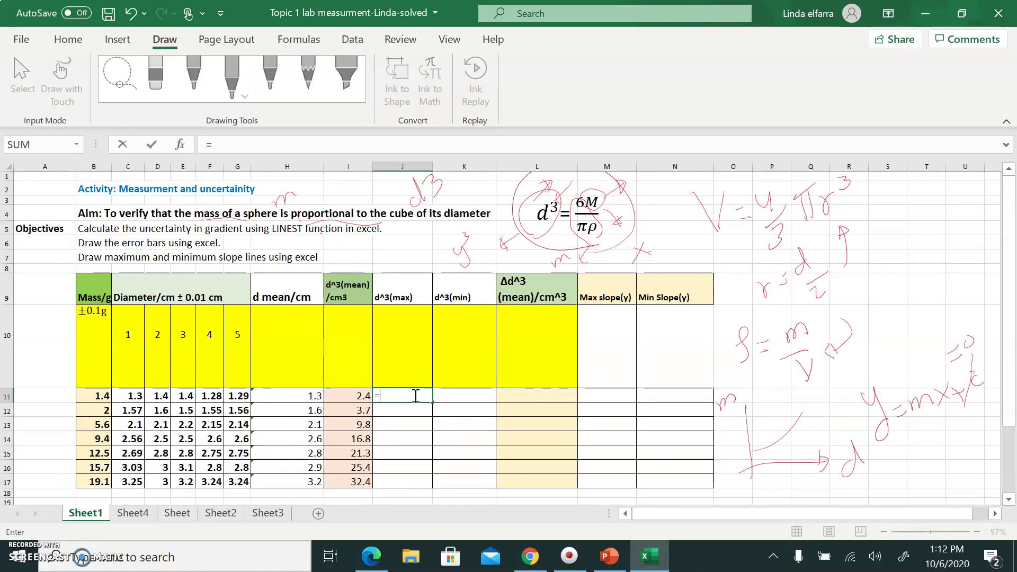
pyautogui.write('ma')
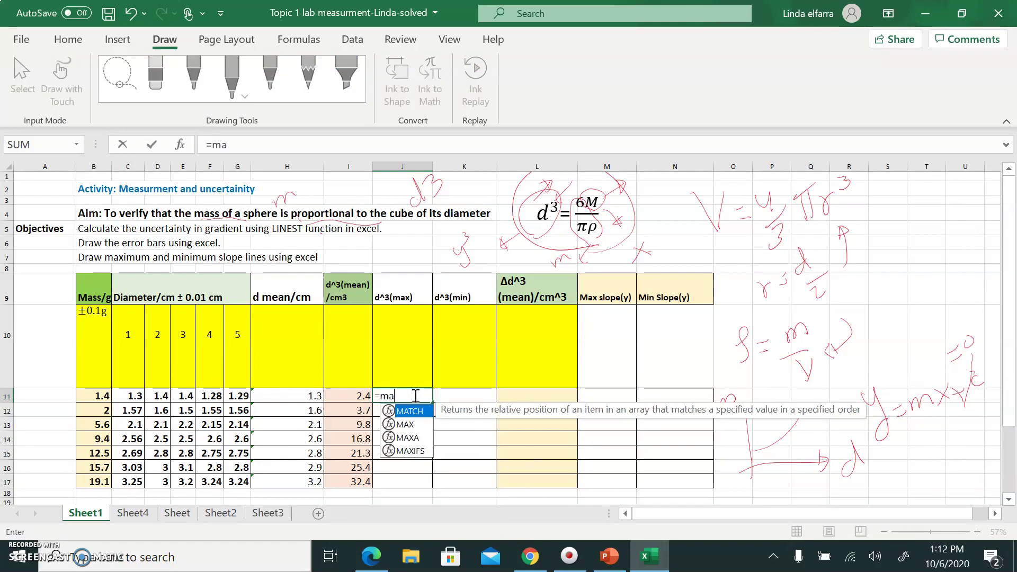
pyautogui.doubleClick(405, 424)
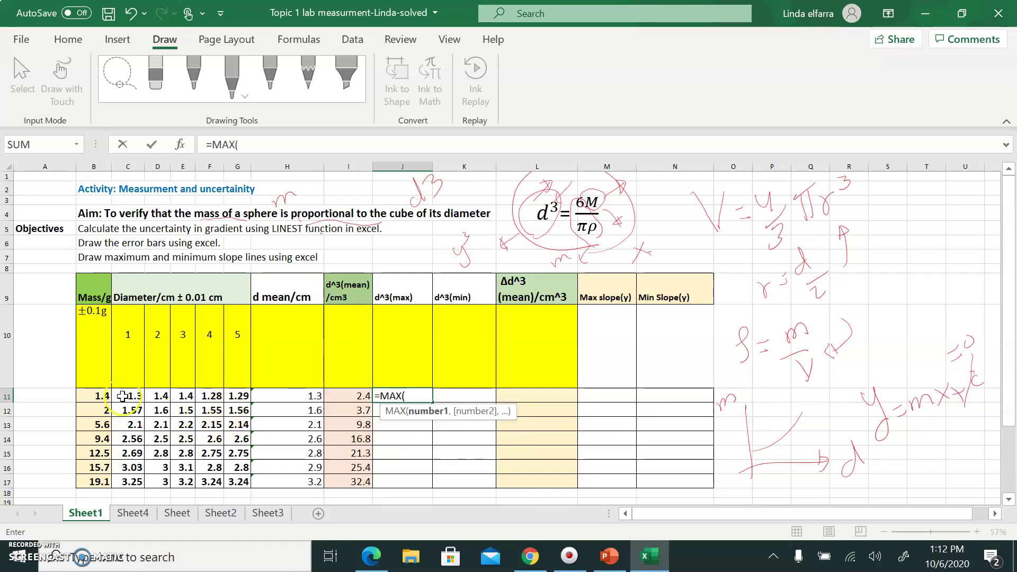
pyautogui.moveTo(130, 396); pyautogui.dragTo(237, 394)
pyautogui.write(')')
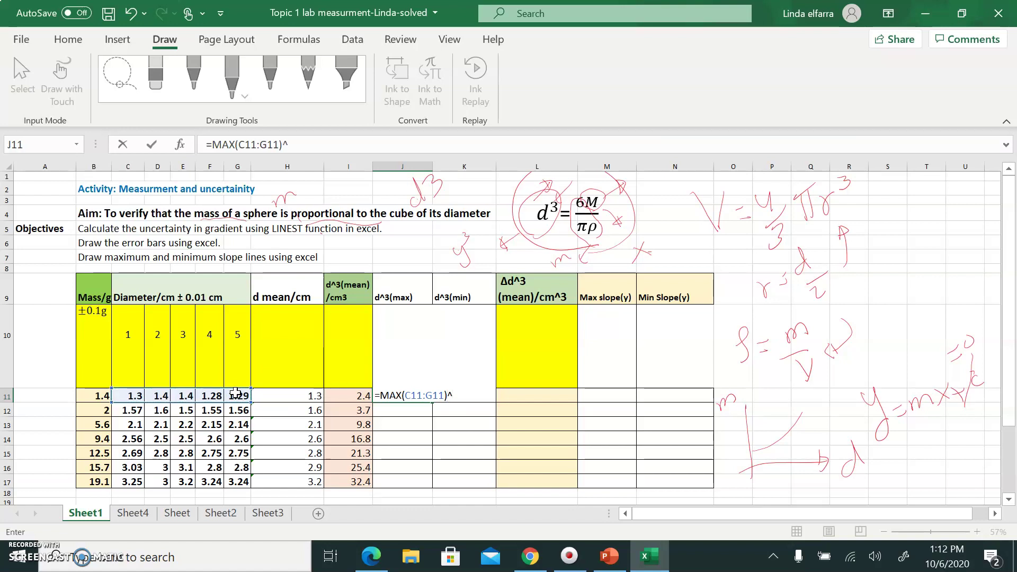
pyautogui.write('^3')
pyautogui.press('Return')
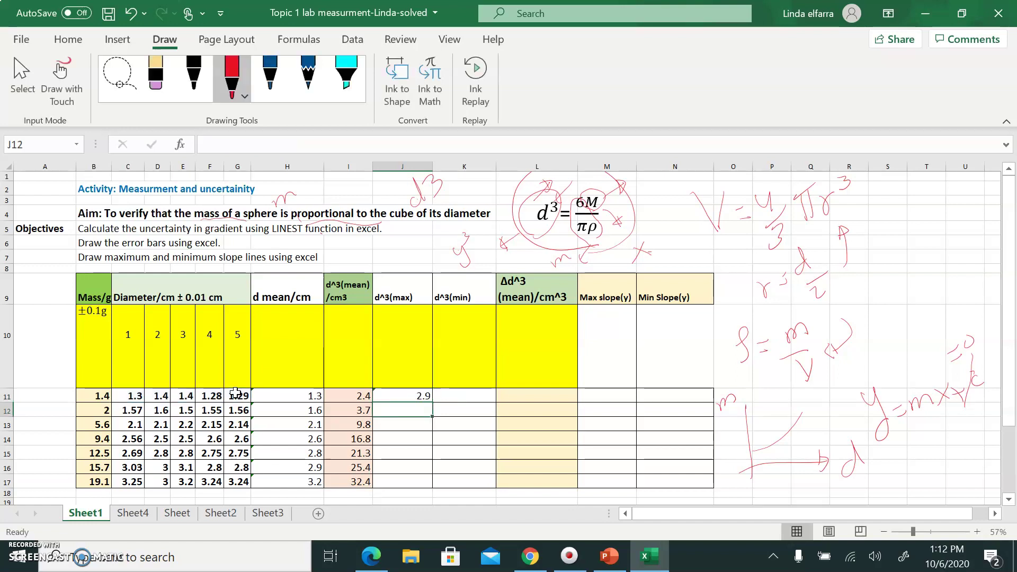
pyautogui.click(423, 396)
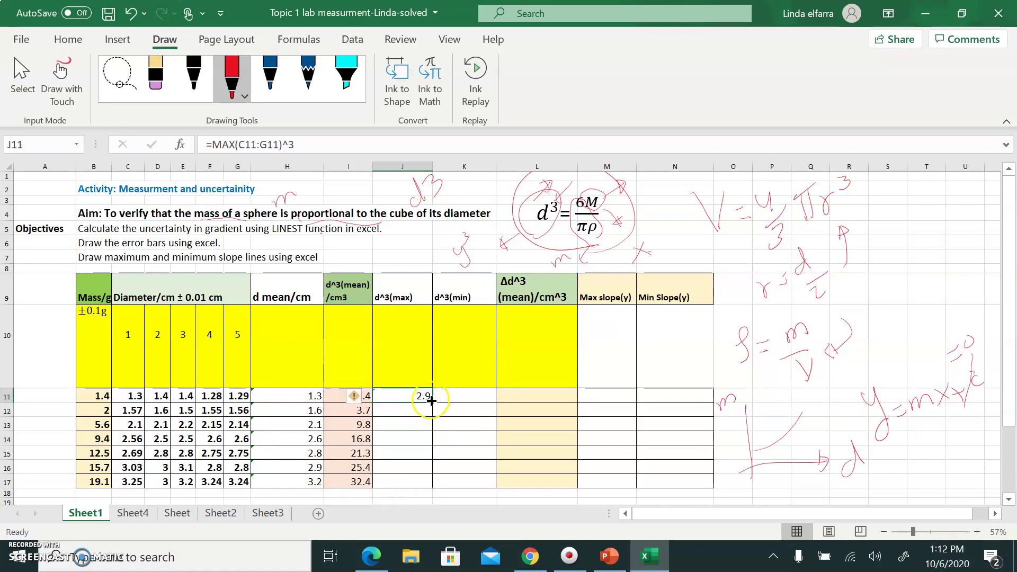
pyautogui.moveTo(433, 402); pyautogui.dragTo(431, 487)
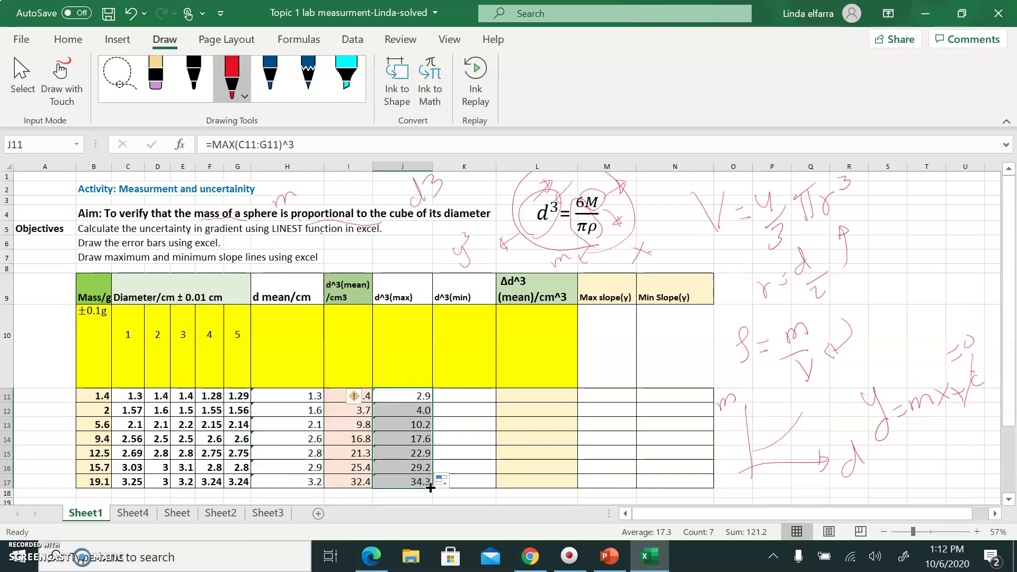
# Calculate the minimum cubed diameter in K11 with =MIN(C11:G11)^3 and fill the formula down to K17.
pyautogui.click(467, 399)
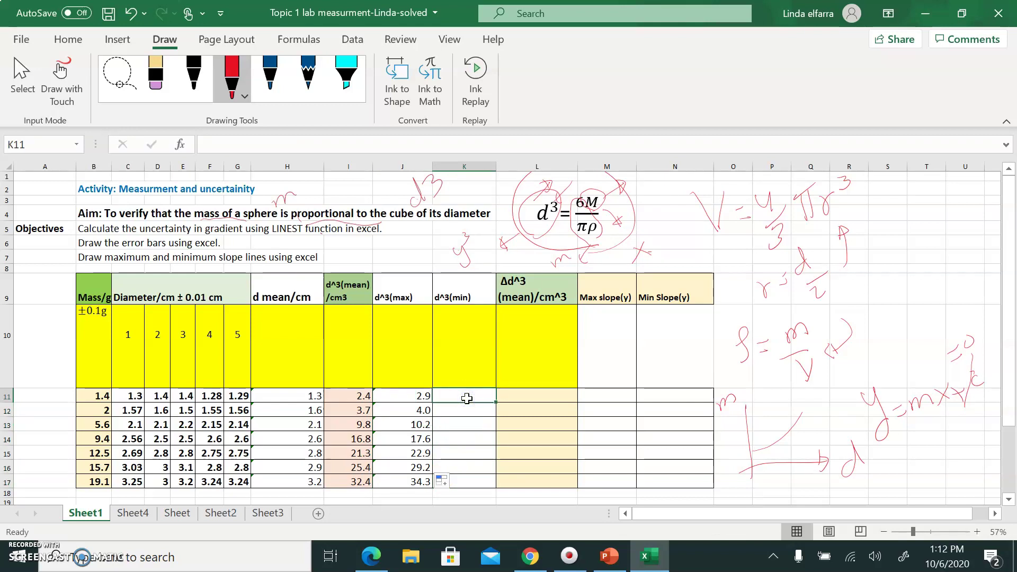
pyautogui.write('=')
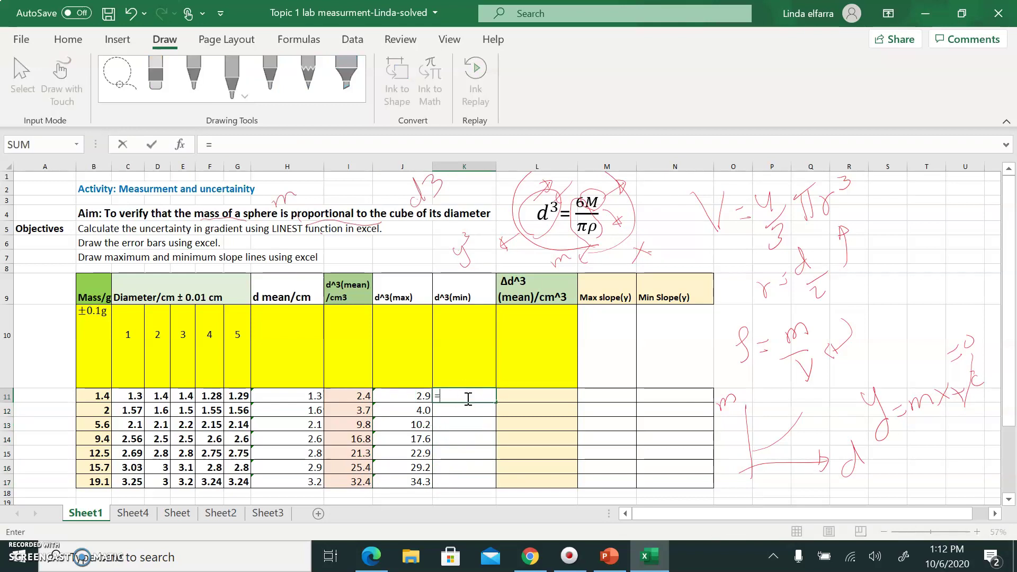
pyautogui.write('min')
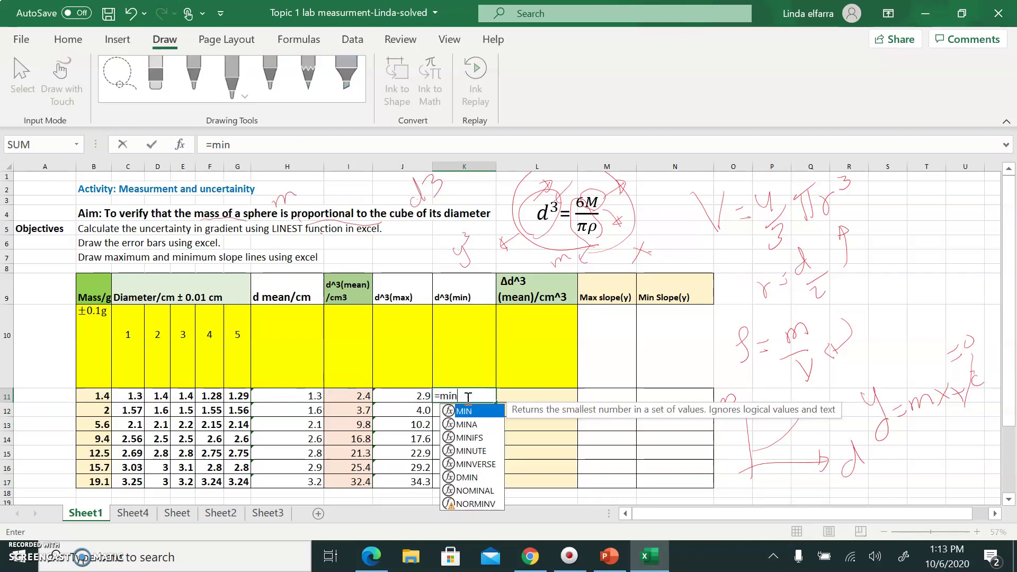
pyautogui.doubleClick(465, 411)
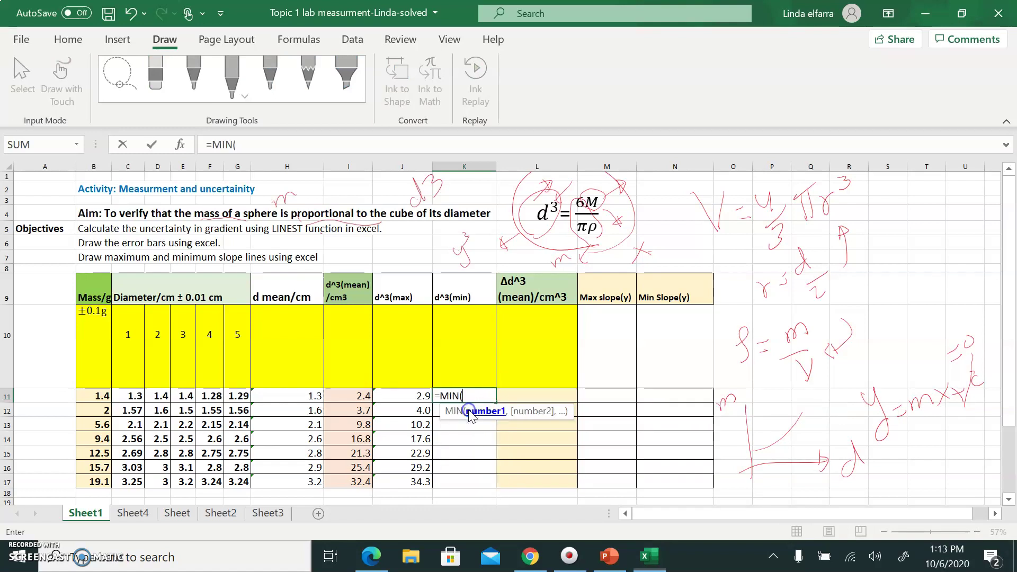
pyautogui.moveTo(128, 394); pyautogui.dragTo(237, 392)
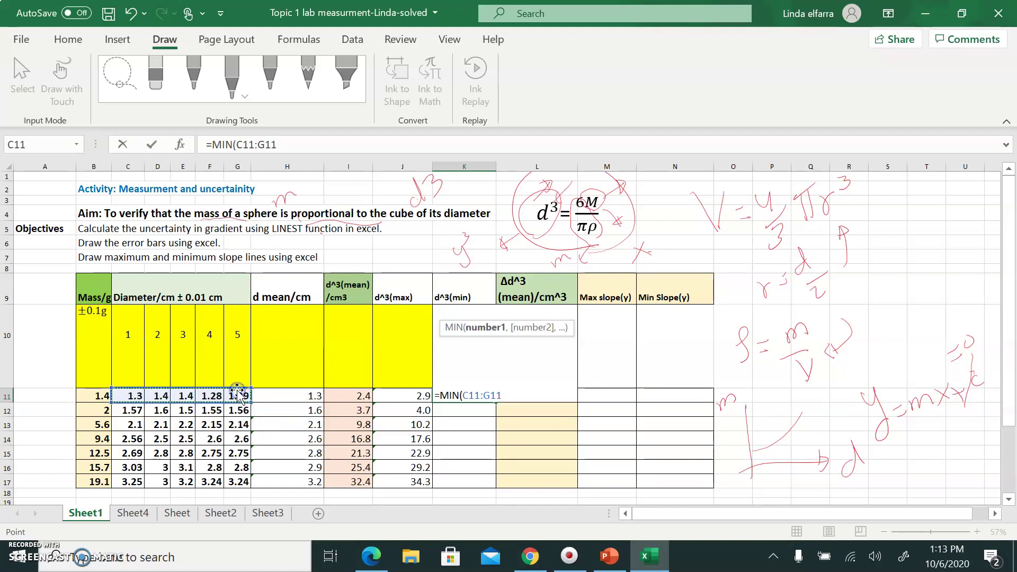
pyautogui.write(')')
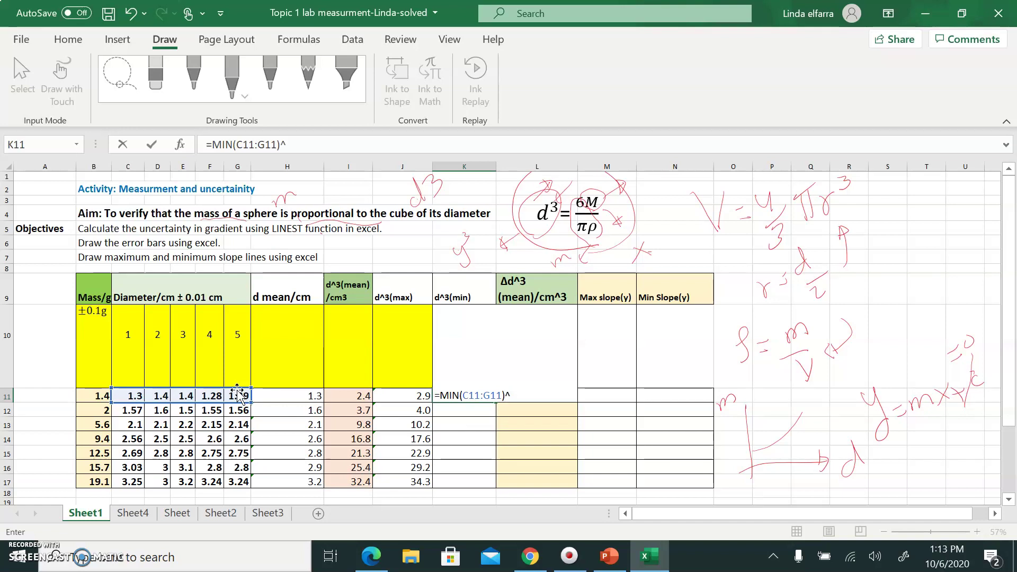
pyautogui.write('^3')
pyautogui.press('Return')
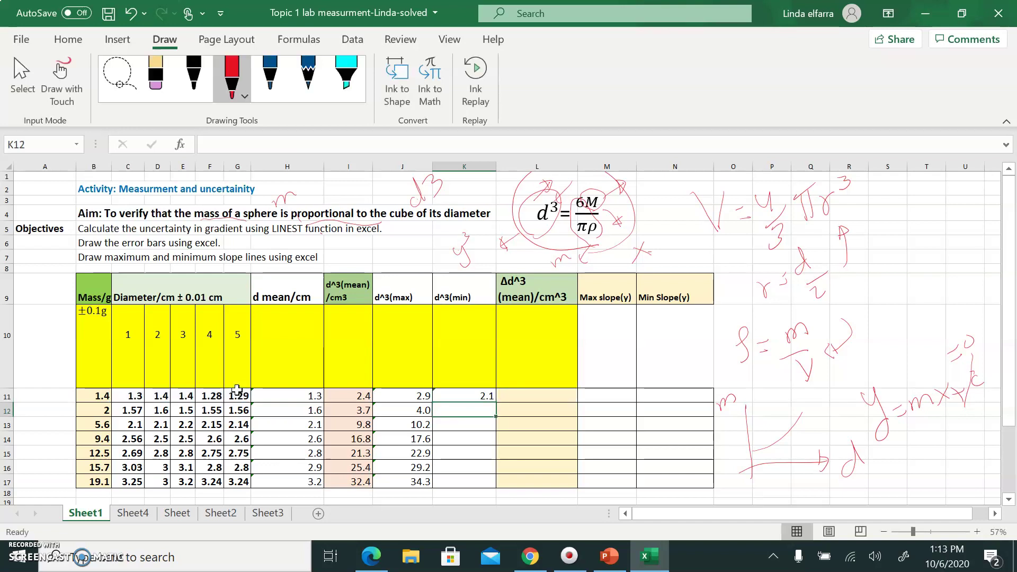
pyautogui.click(477, 395)
pyautogui.moveTo(496, 402); pyautogui.dragTo(494, 489)
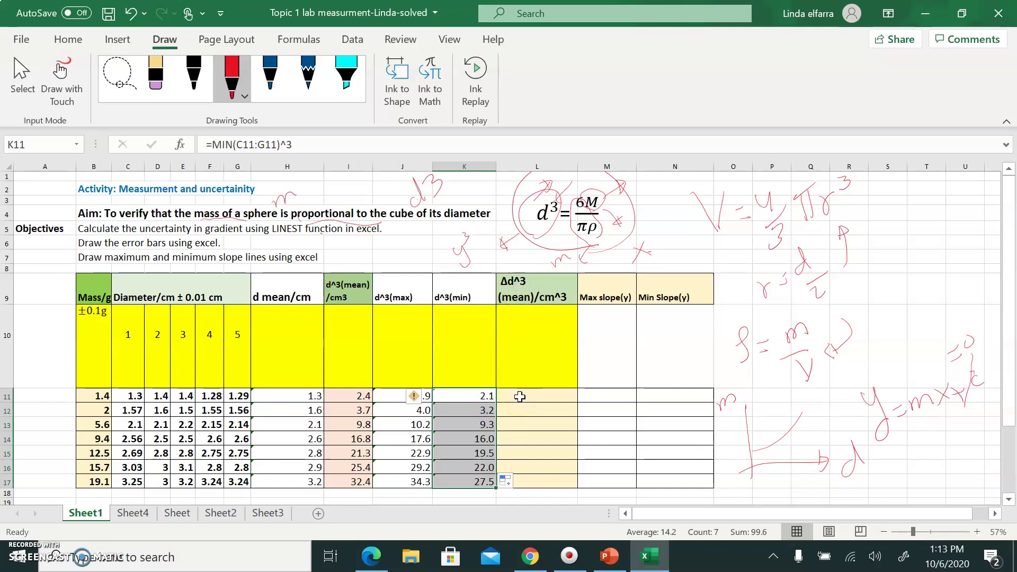
# Calculate the uncertainty of the cubed diameter in L11 with =(J11-K11)/2 and fill the formula down to L17.
pyautogui.click(520, 396)
pyautogui.write('=')
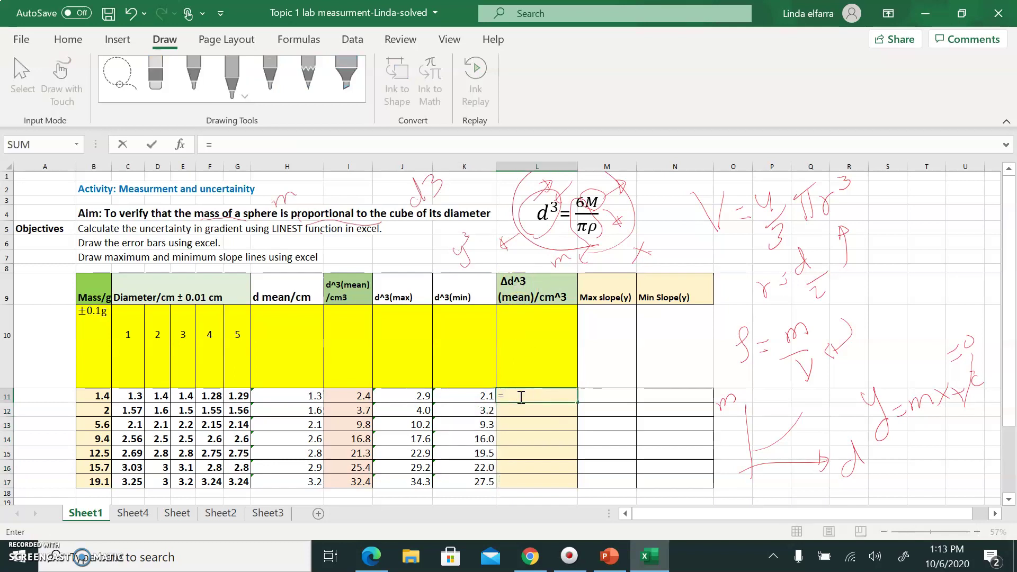
pyautogui.write('(')
pyautogui.click(424, 396)
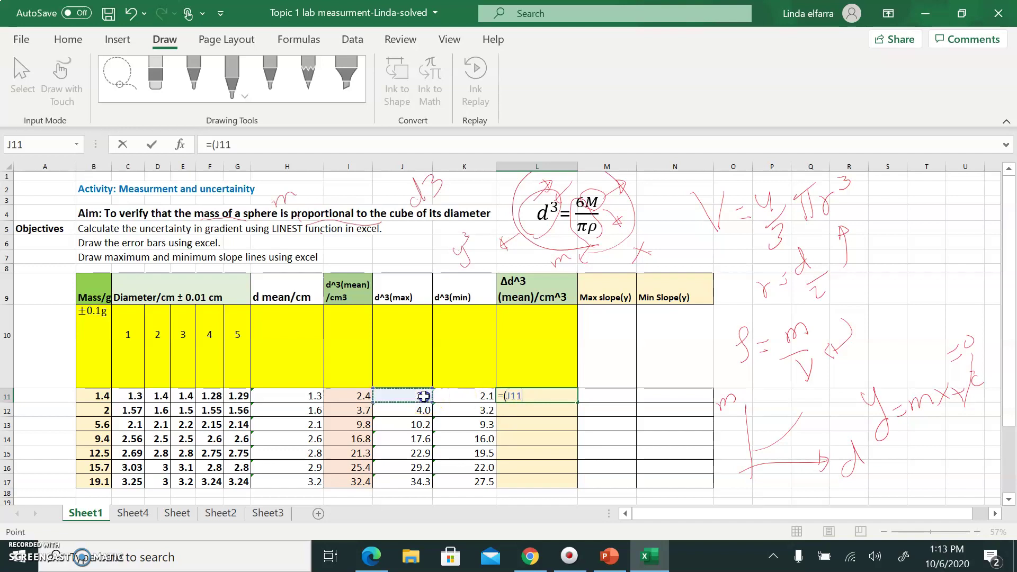
pyautogui.click(420, 395)
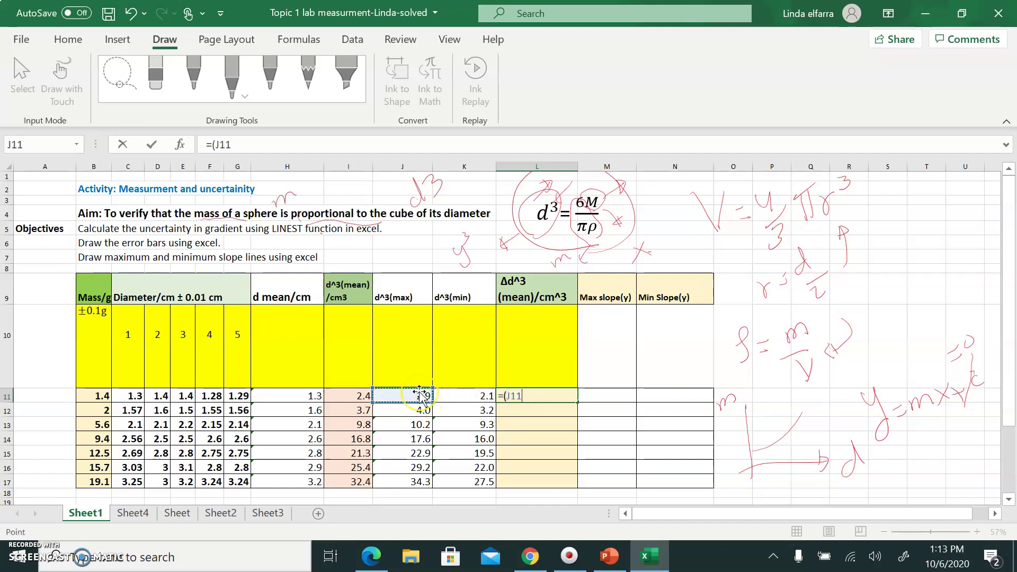
pyautogui.write('-')
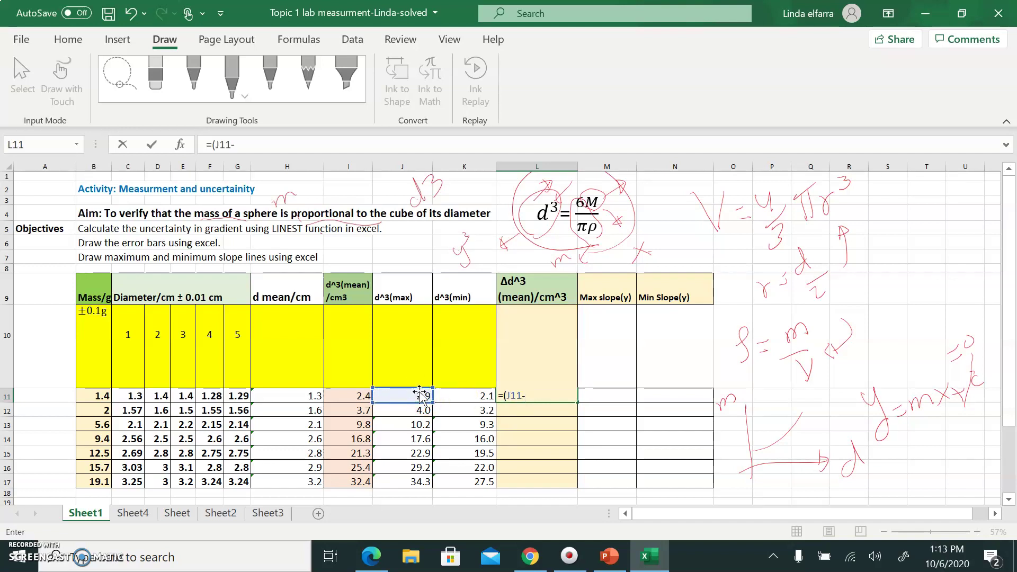
pyautogui.click(484, 397)
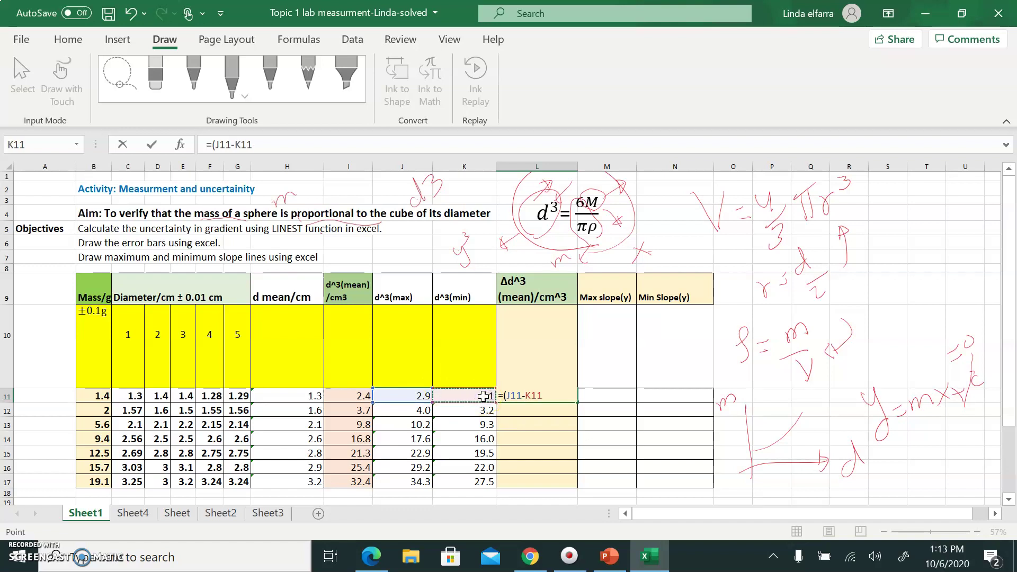
pyautogui.write(')/2')
pyautogui.press('Return')
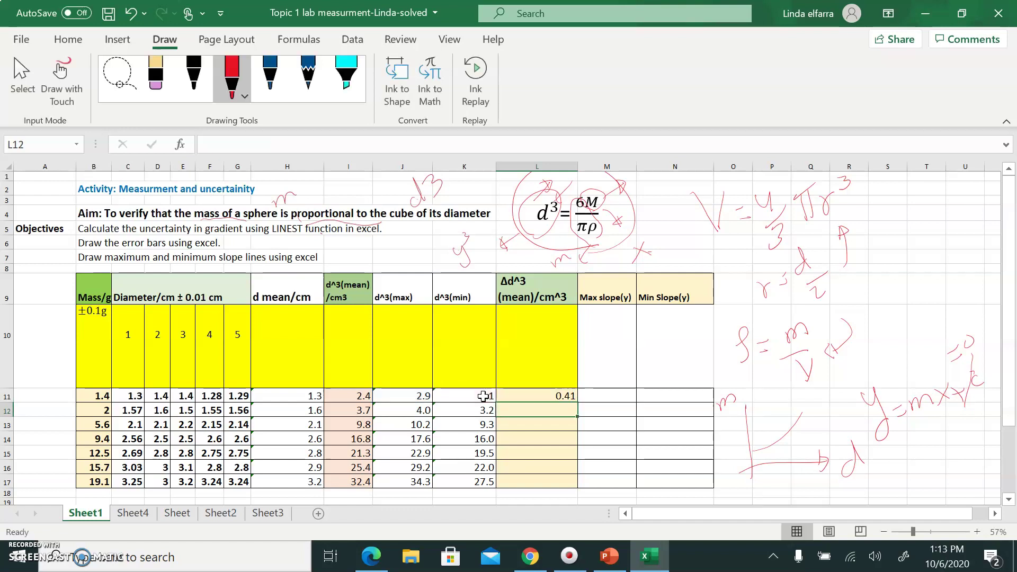
pyautogui.click(555, 393)
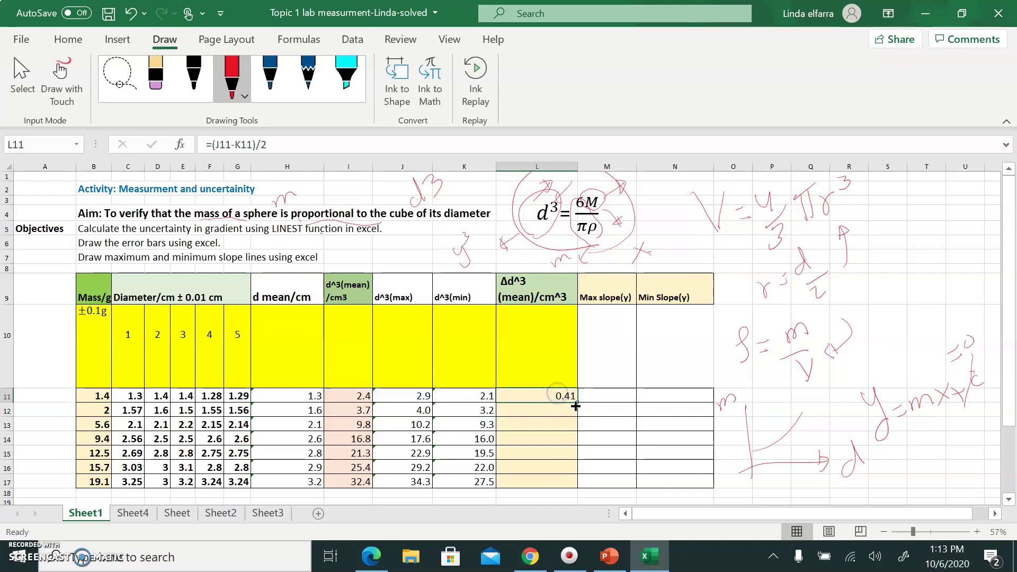
pyautogui.moveTo(577, 403); pyautogui.dragTo(570, 488)
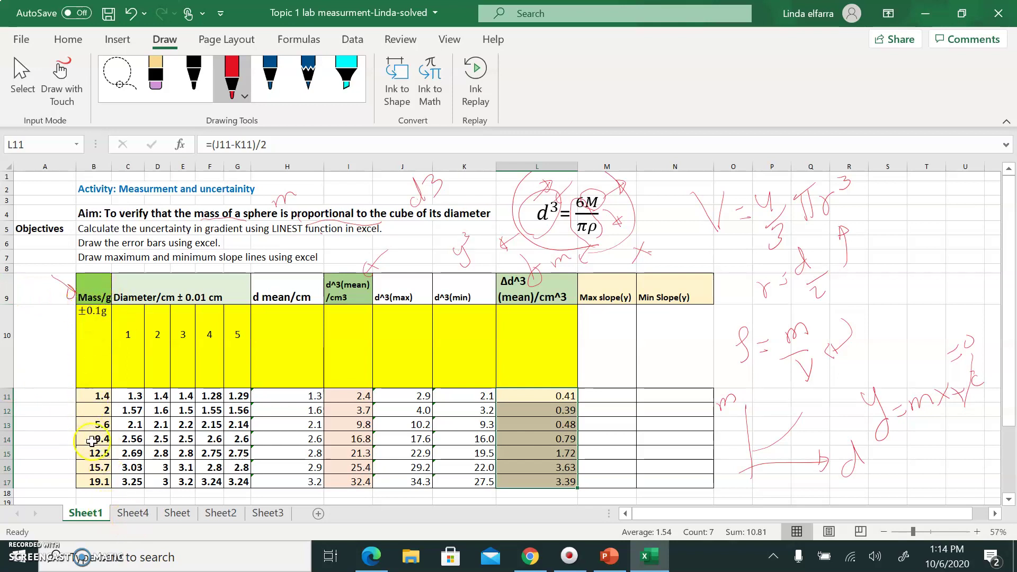
# Delete all the handwritten uncertainty formula ink and the marking strokes from Sheet4.
pyautogui.click(133, 514)
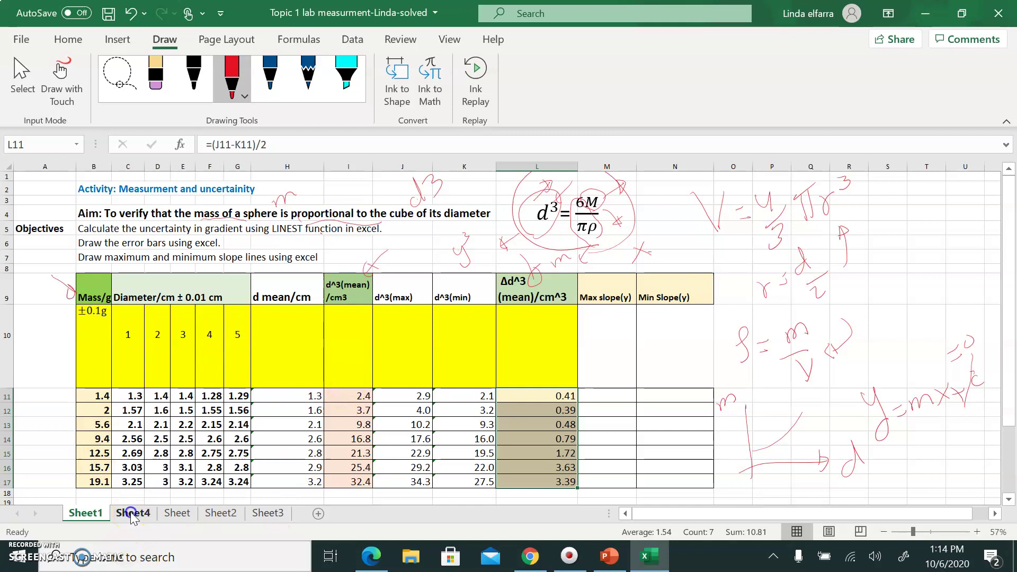
pyautogui.click(311, 256)
pyautogui.click(182, 237)
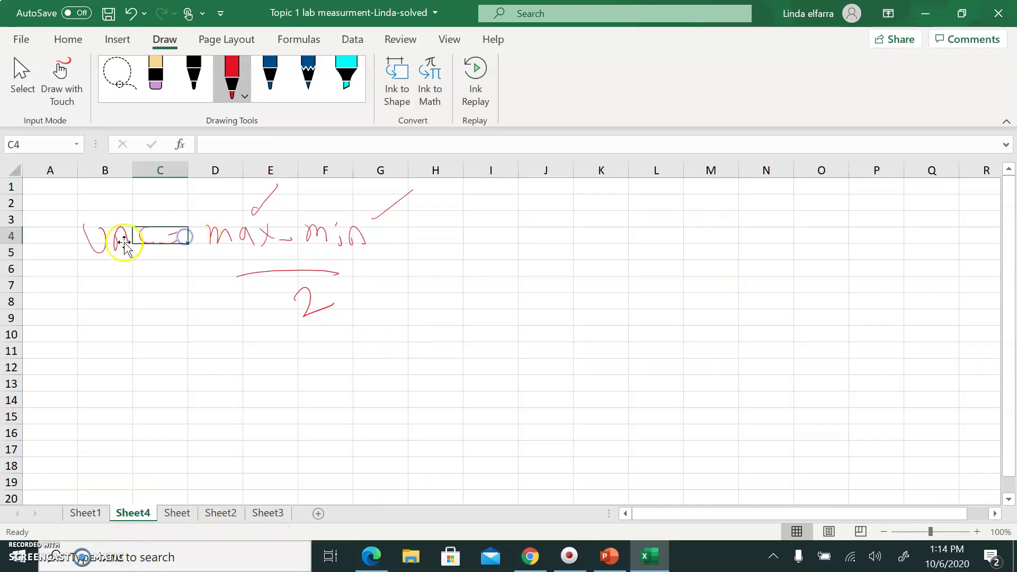
pyautogui.click(123, 242)
pyautogui.press('Delete')
pyautogui.click(257, 233)
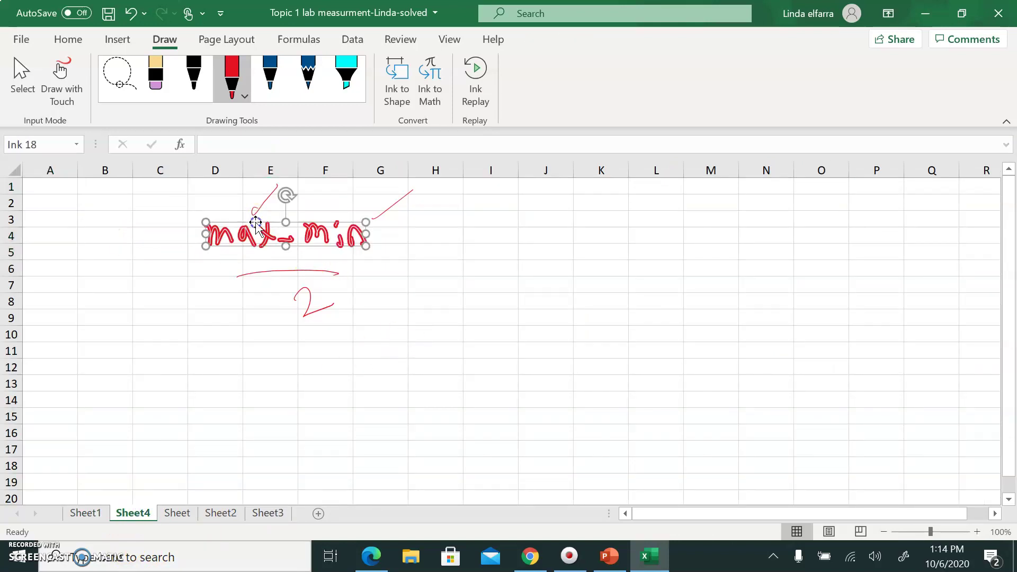
pyautogui.press('Delete')
pyautogui.click(298, 274)
pyautogui.press('Delete')
pyautogui.click(309, 306)
pyautogui.press('Delete')
pyautogui.click(260, 202)
pyautogui.press('Delete')
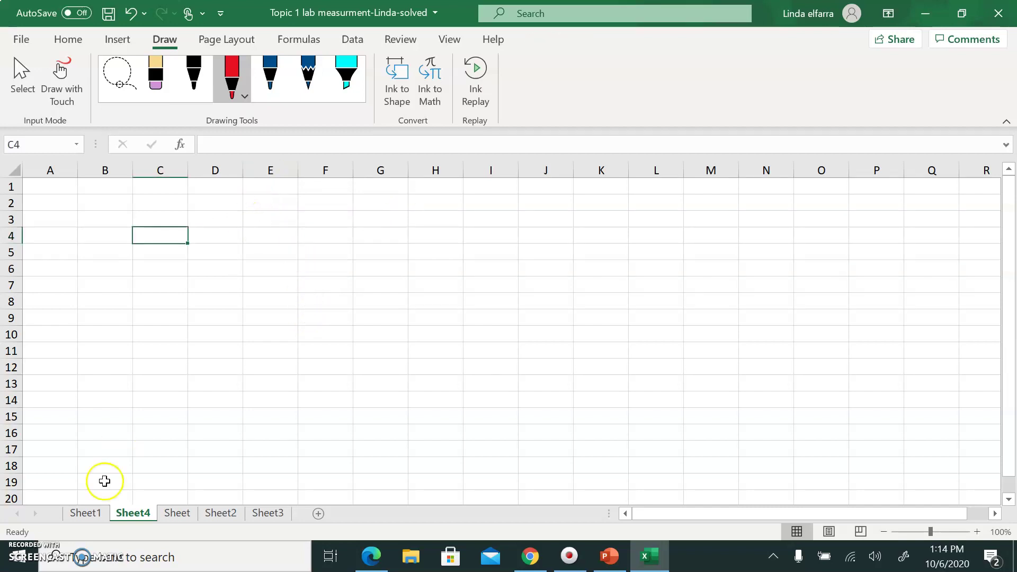
# Copy the Mass/g column B9:B17 from Sheet1 and paste it as values at A1 of Sheet4.
pyautogui.click(86, 513)
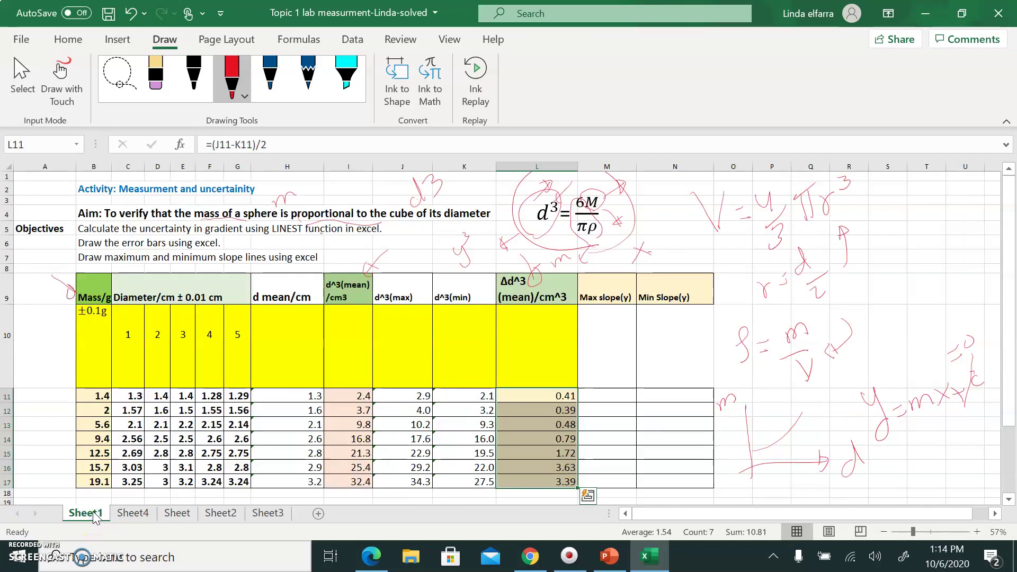
pyautogui.moveTo(94, 290); pyautogui.dragTo(92, 480)
pyautogui.rightClick(91, 480)
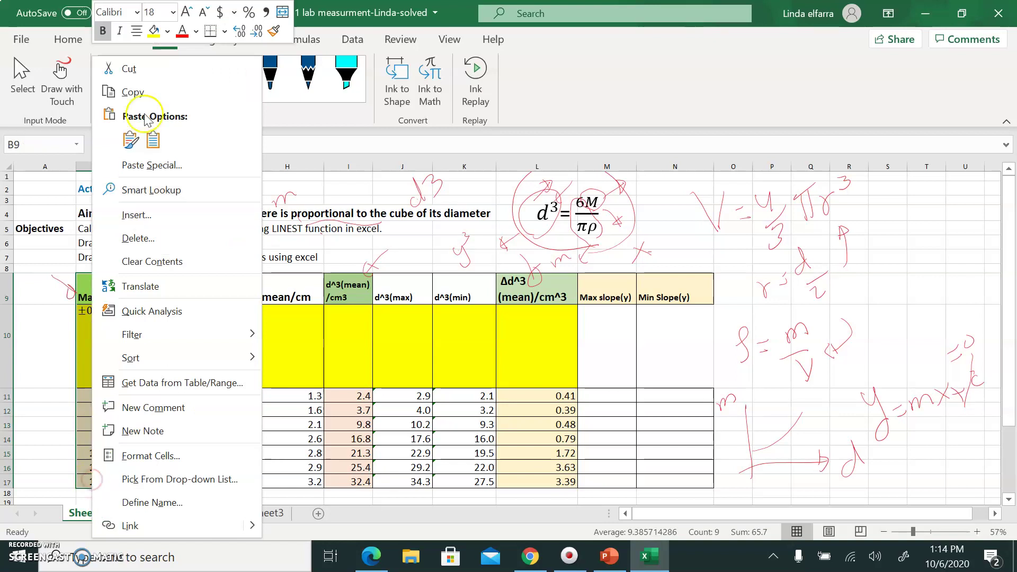
pyautogui.click(133, 92)
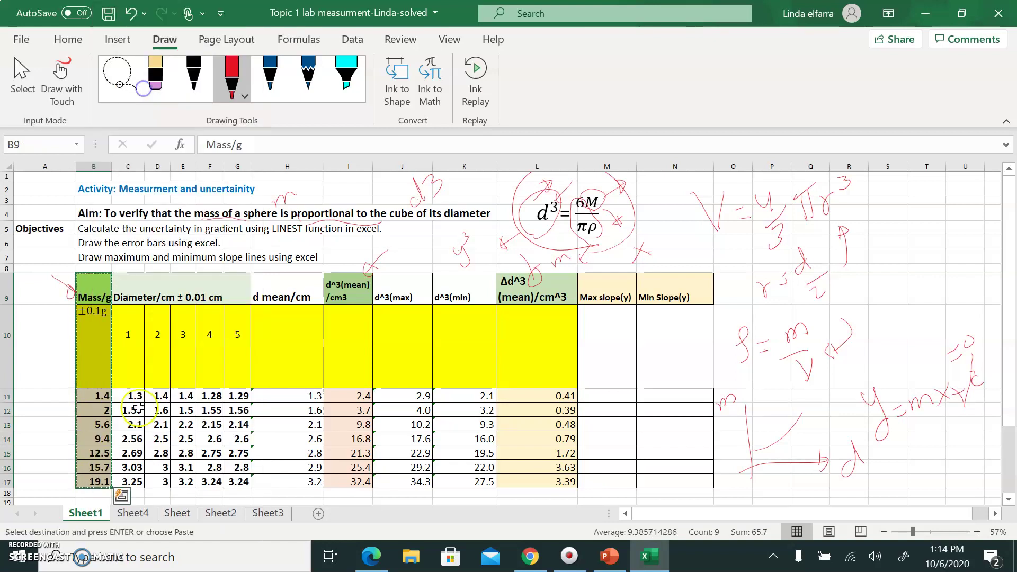
pyautogui.click(134, 521)
pyautogui.click(54, 189)
pyautogui.rightClick(55, 191)
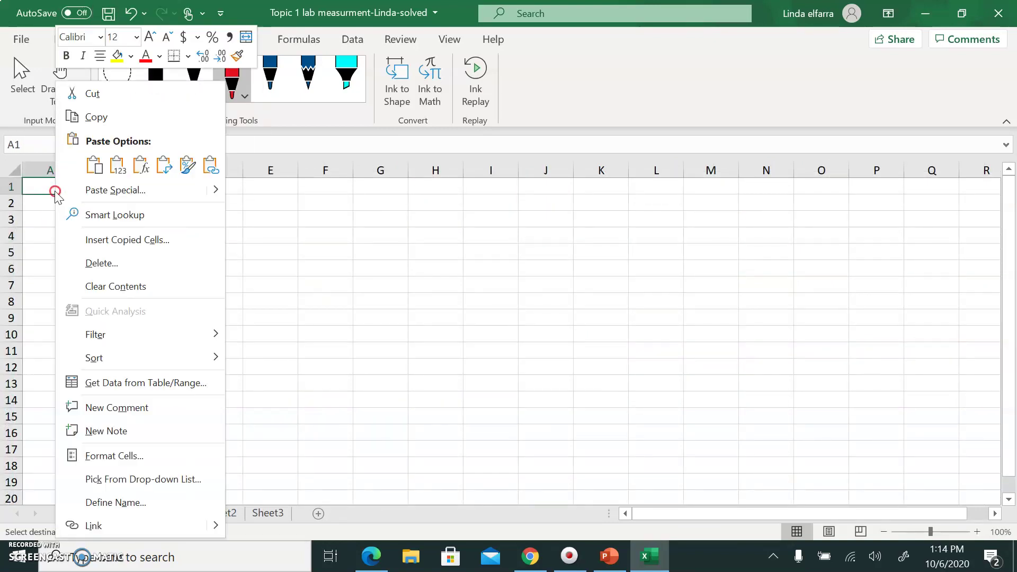
pyautogui.click(118, 166)
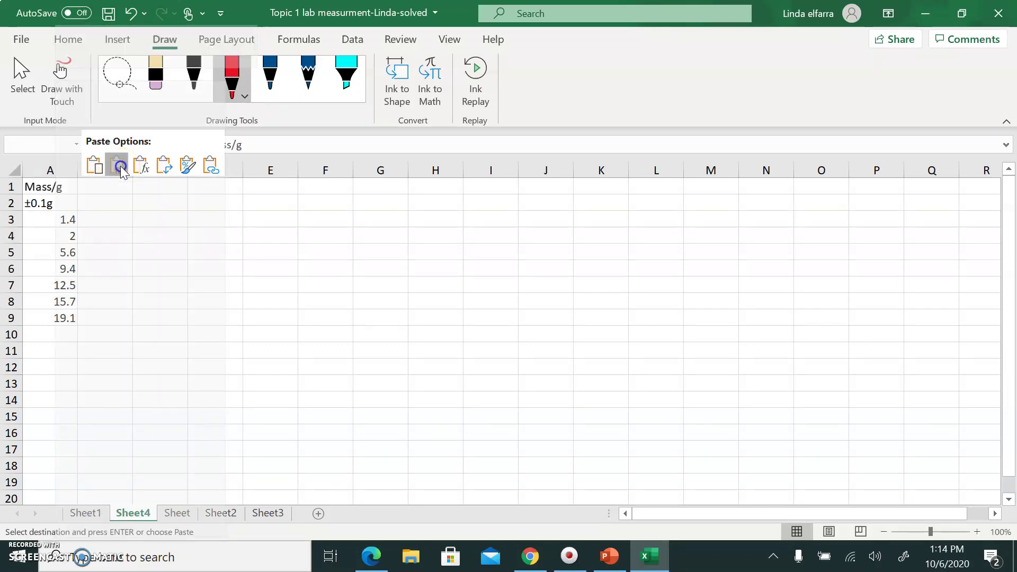
# Copy the d^3(mean) /cm3 column I9:I17 from Sheet1 and paste it as values at B1 of Sheet4.
pyautogui.click(100, 514)
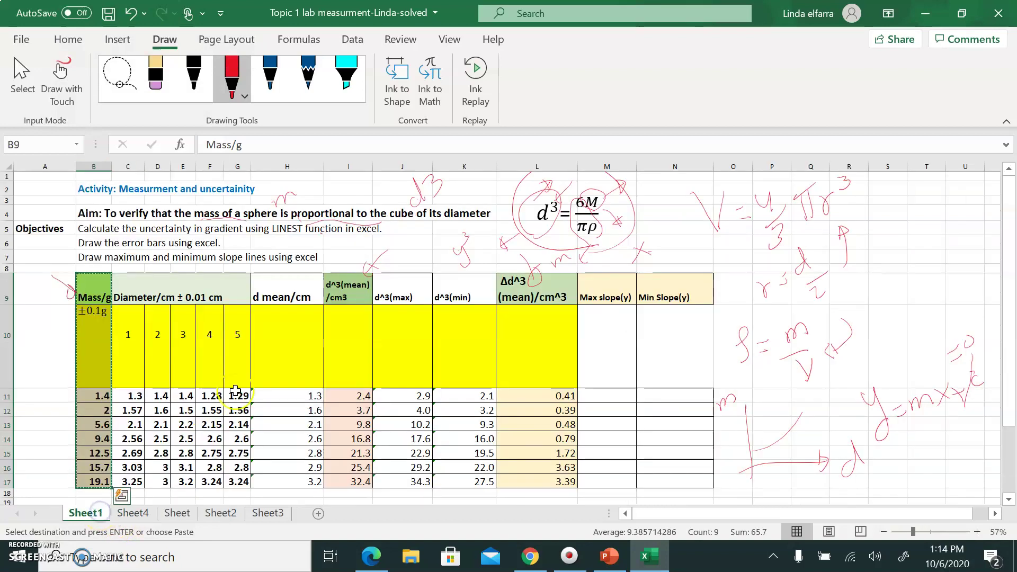
pyautogui.moveTo(348, 291); pyautogui.dragTo(346, 479)
pyautogui.rightClick(354, 357)
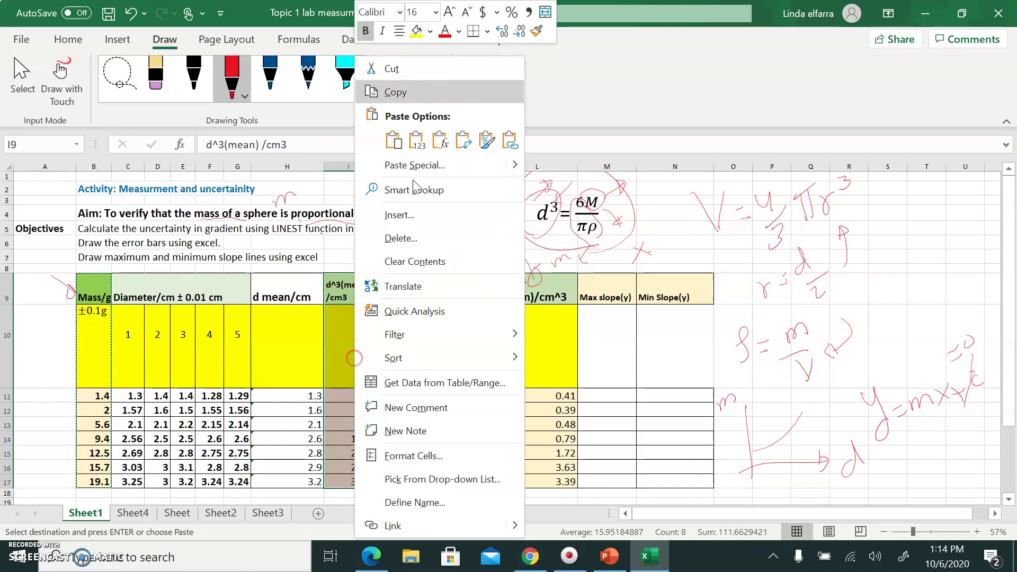
pyautogui.click(398, 91)
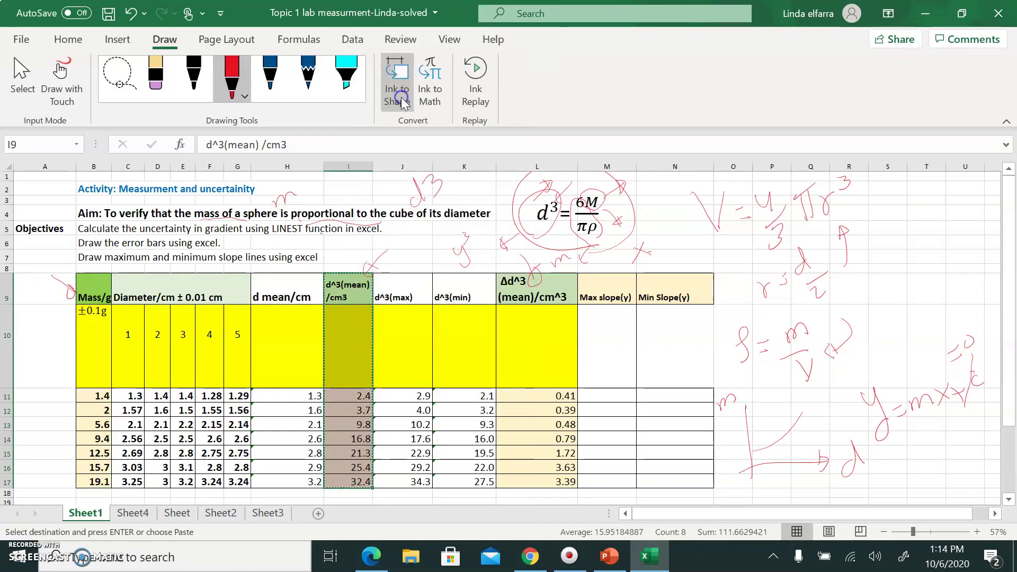
pyautogui.click(133, 513)
pyautogui.rightClick(111, 186)
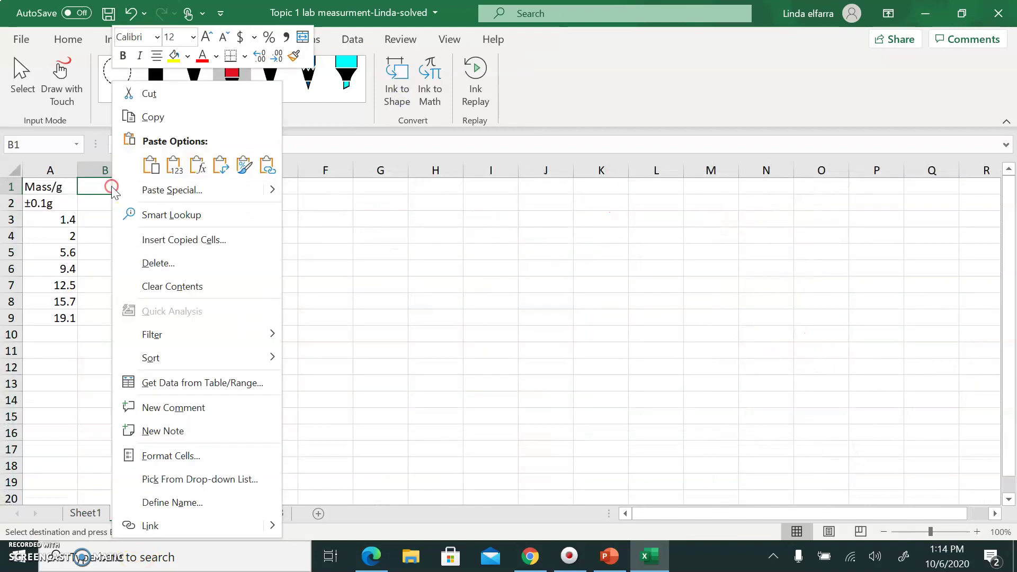
pyautogui.click(172, 166)
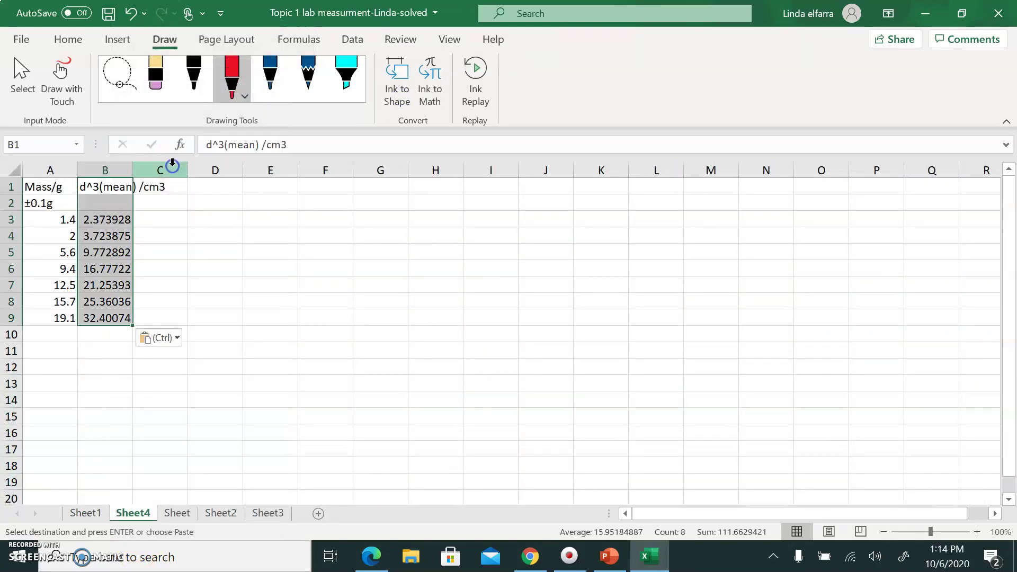
# Widen columns A and B on Sheet4 and centre the mass values in A3:A9.
pyautogui.moveTo(74, 175); pyautogui.dragTo(188, 170)
pyautogui.click(78, 316)
pyautogui.moveTo(77, 315); pyautogui.dragTo(79, 220)
pyautogui.click(20, 80)
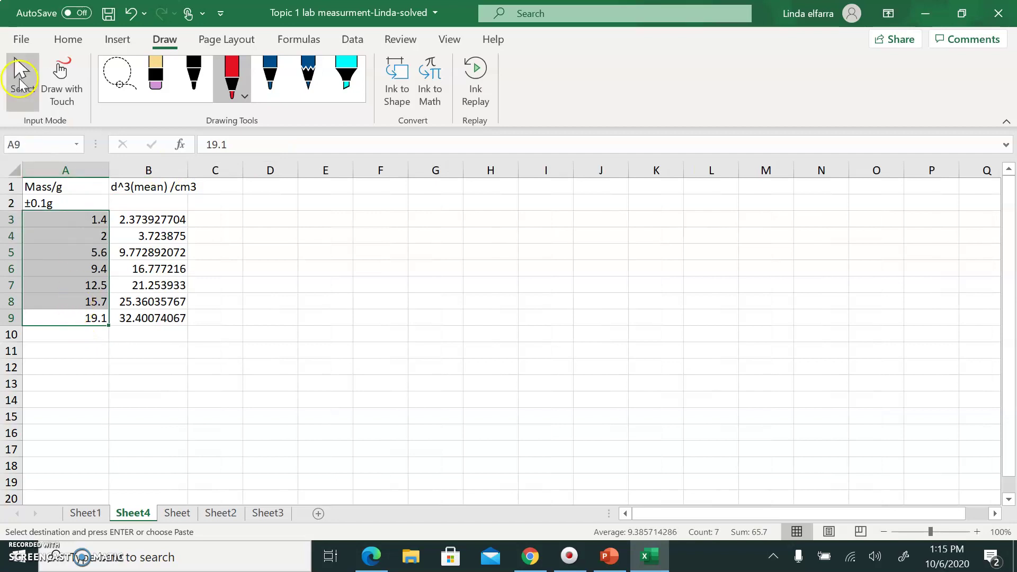
pyautogui.click(68, 39)
pyautogui.click(280, 97)
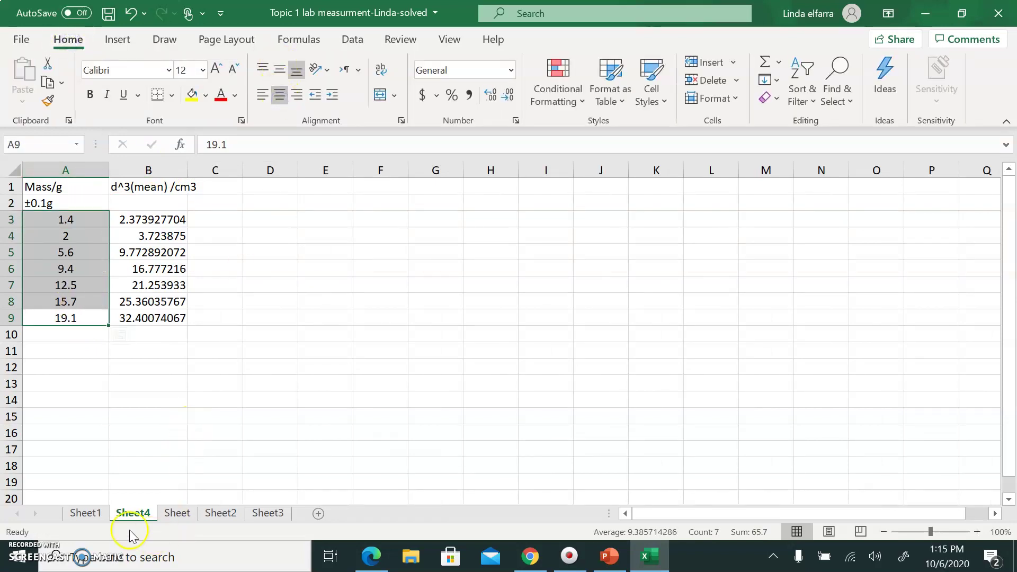
# Copy Sheet1's Δd^3 (mean)/cm^3 column L9:L17, widen columns B and C on Sheet4, and paste the copied data as values at C1.
pyautogui.click(86, 513)
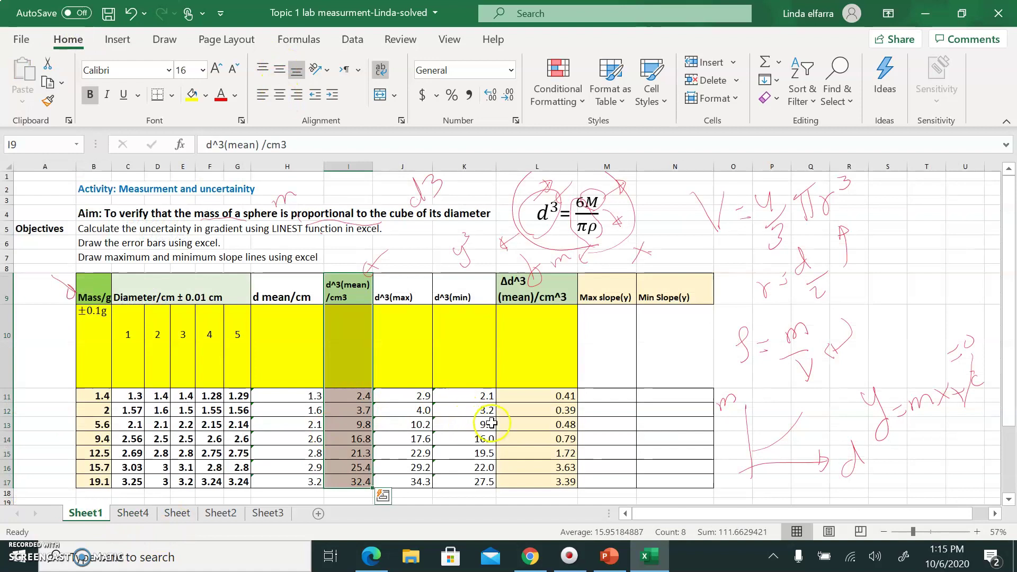
pyautogui.scroll(-1, 495, 419)
pyautogui.click(528, 359)
pyautogui.moveTo(527, 359)
pyautogui.mouseDown()
pyautogui.moveTo(526, 412)
pyautogui.moveTo(508, 234)
pyautogui.mouseUp()
pyautogui.moveTo(522, 287); pyautogui.dragTo(523, 468)
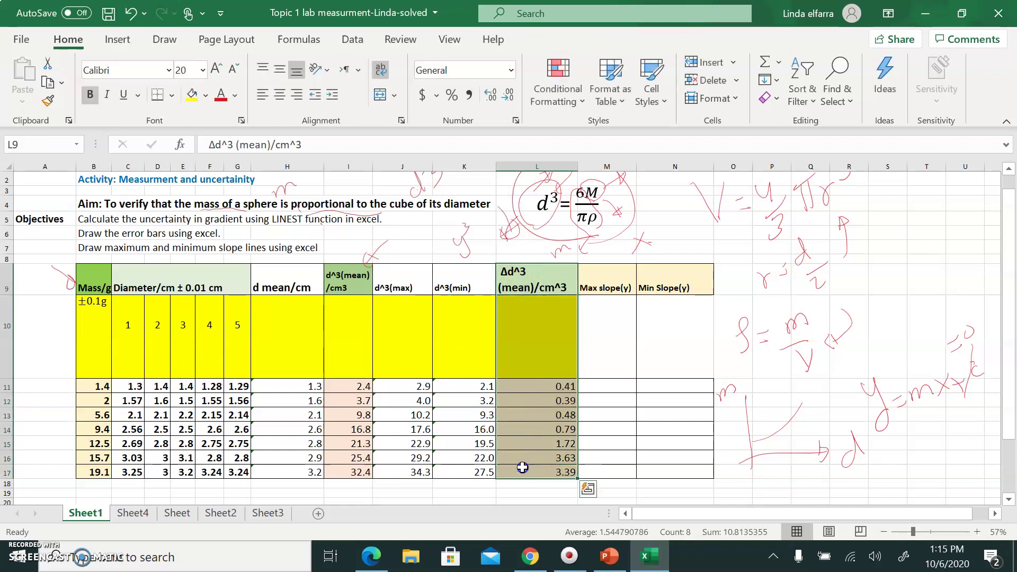
pyautogui.rightClick(527, 357)
pyautogui.click(583, 96)
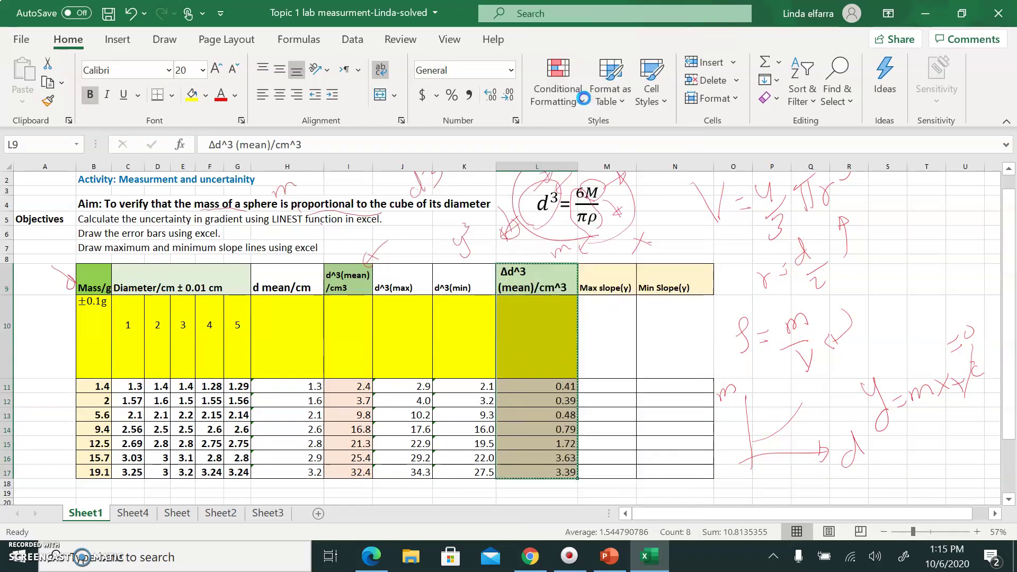
pyautogui.click(133, 513)
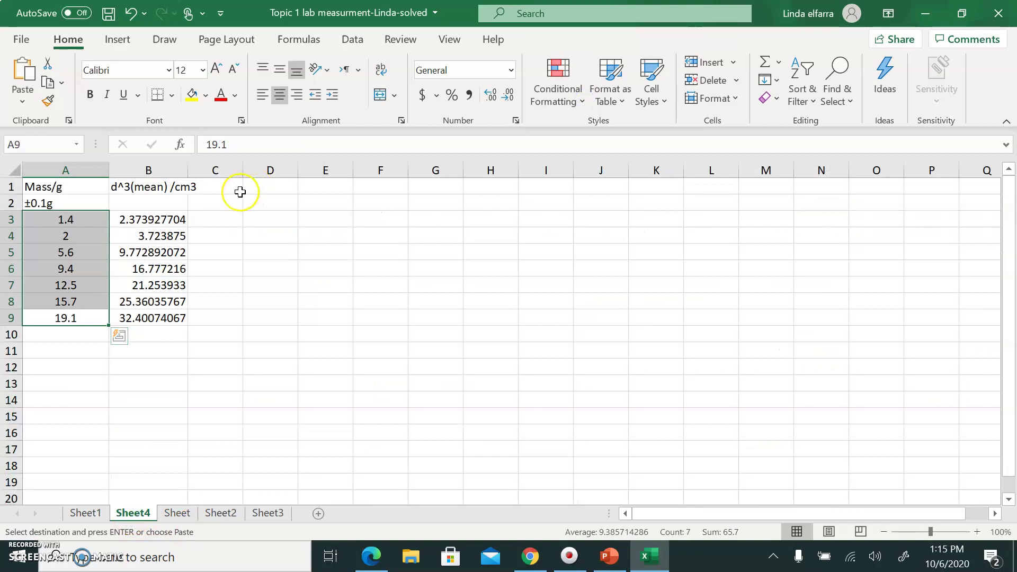
pyautogui.moveTo(245, 166); pyautogui.dragTo(266, 166)
pyautogui.moveTo(183, 169); pyautogui.dragTo(214, 169)
pyautogui.click(253, 184)
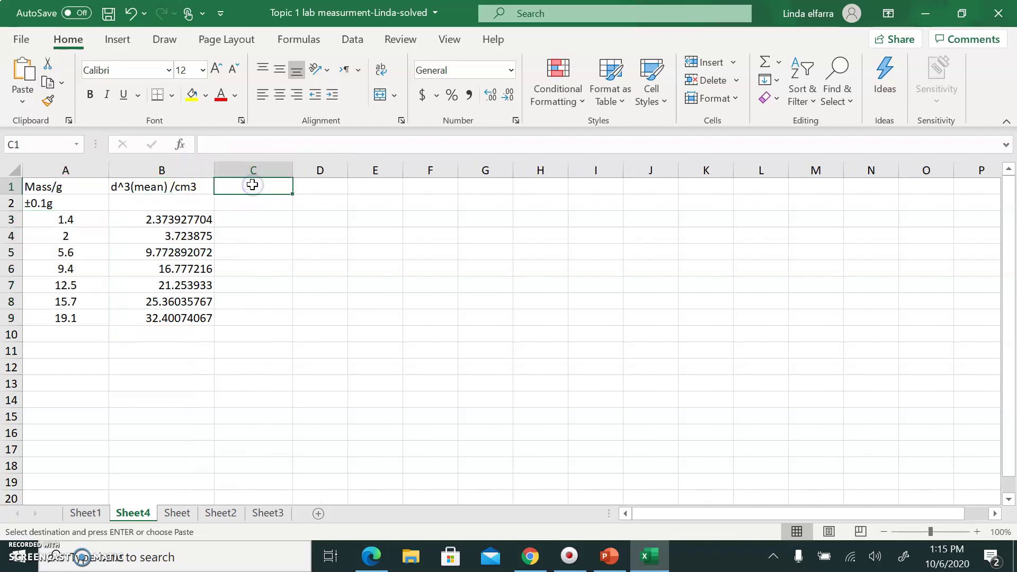
pyautogui.rightClick(252, 185)
pyautogui.click(320, 164)
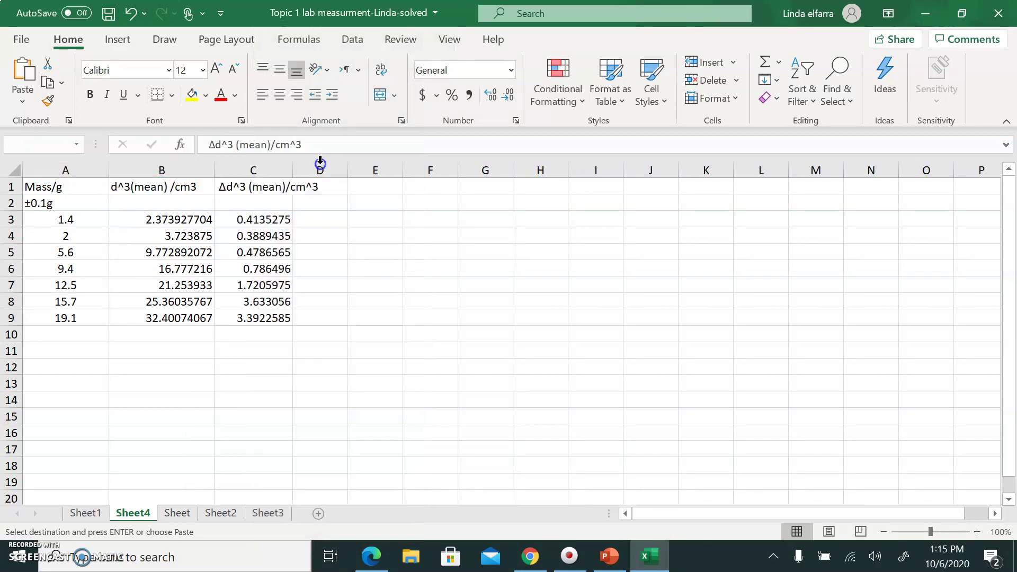
# Colour the d^3(mean) /cm3 header in B1 and the Mass/g header in A1 red.
pyautogui.click(501, 318)
pyautogui.moveTo(199, 219); pyautogui.dragTo(196, 319)
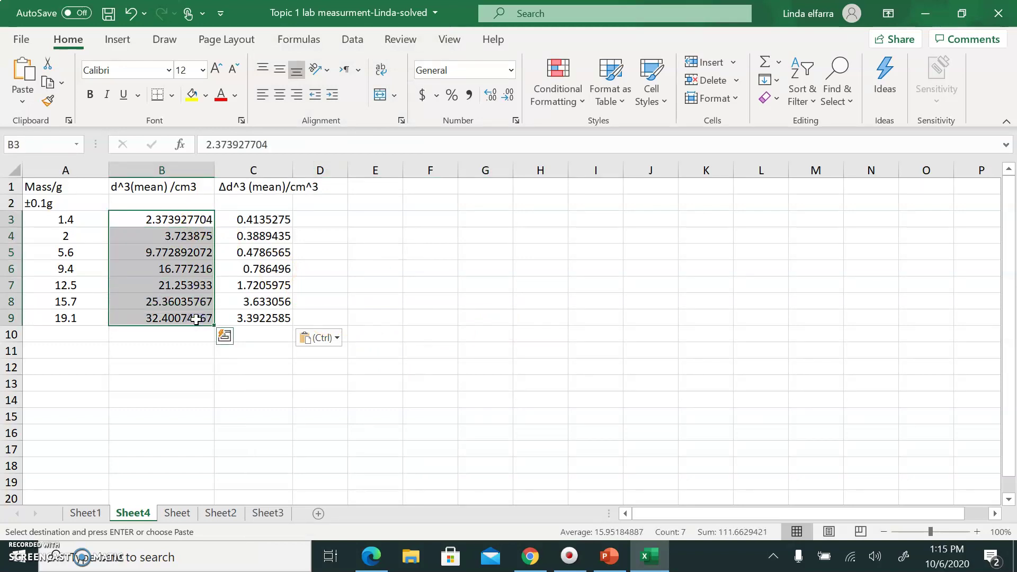
pyautogui.click(125, 188)
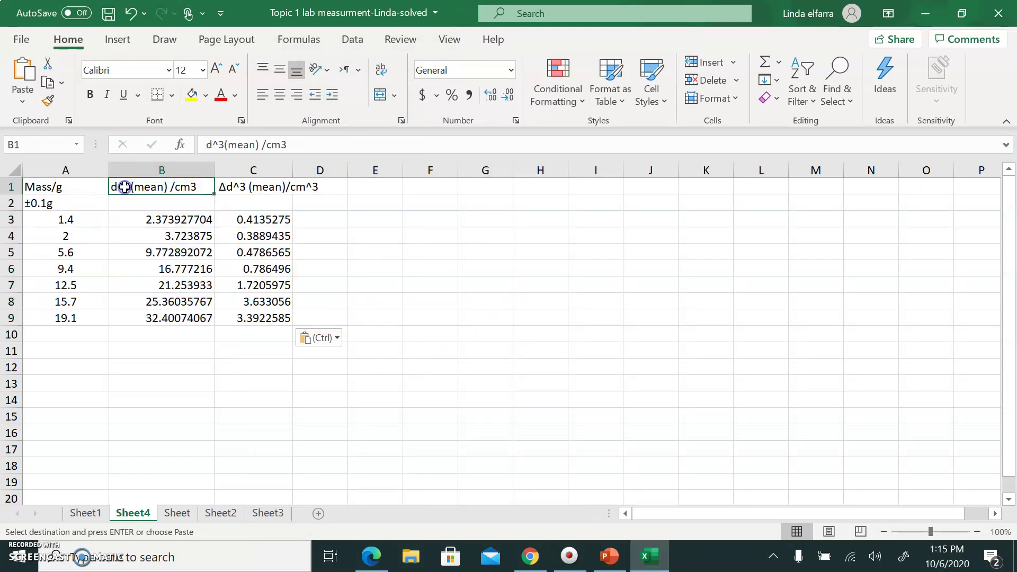
pyautogui.click(222, 95)
pyautogui.press('Left')
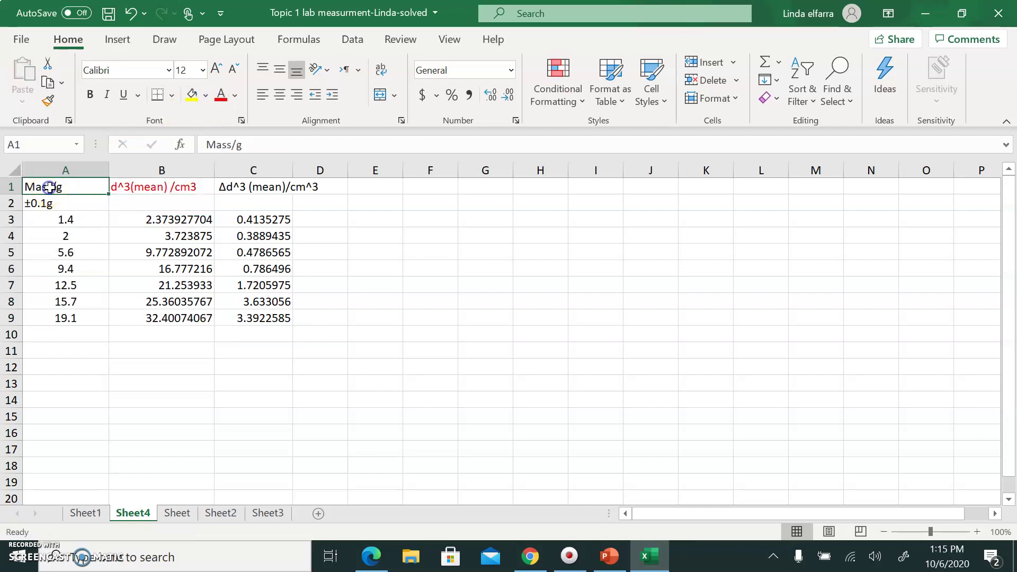
pyautogui.click(224, 102)
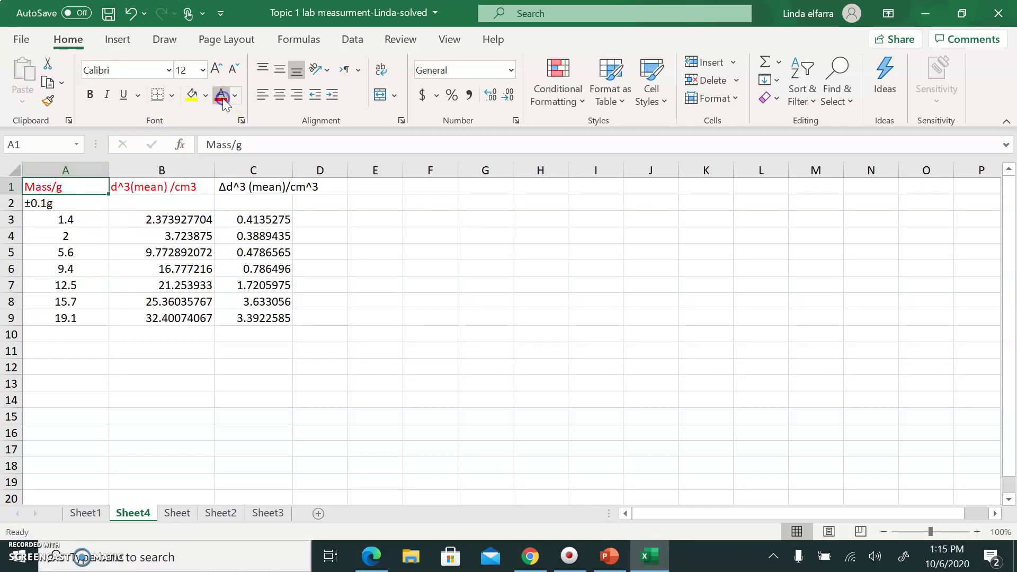
# Insert a markers-only scatter chart from the mean cubed diameter values in B3:B9.
pyautogui.click(175, 216)
pyautogui.moveTo(175, 216); pyautogui.dragTo(163, 318)
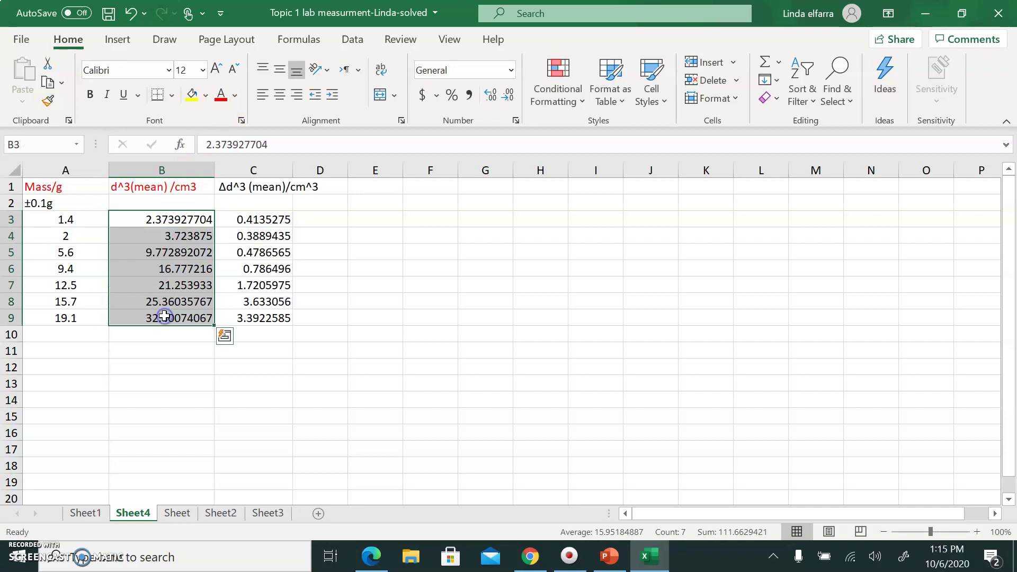
pyautogui.click(119, 40)
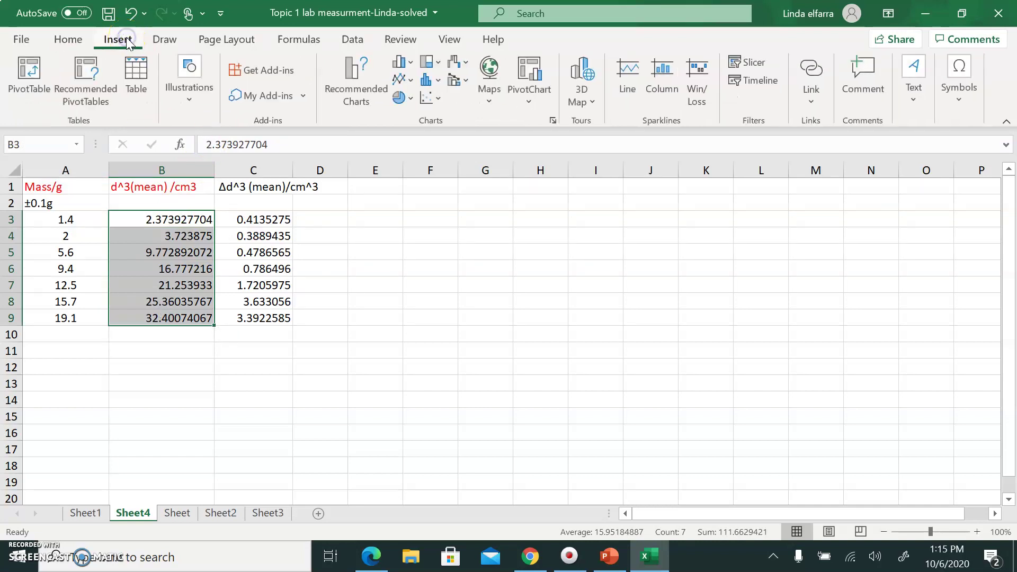
pyautogui.click(427, 100)
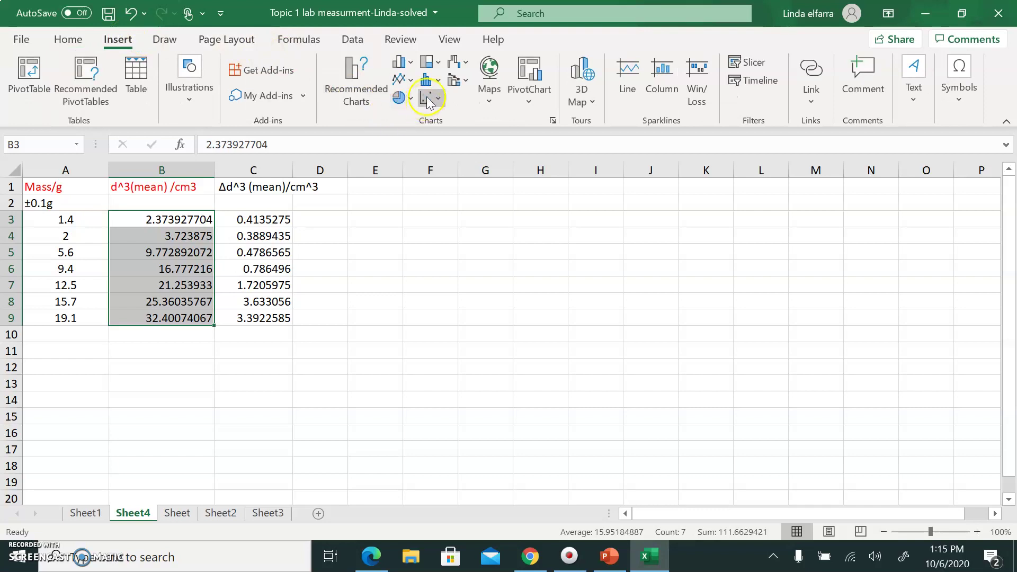
pyautogui.click(435, 150)
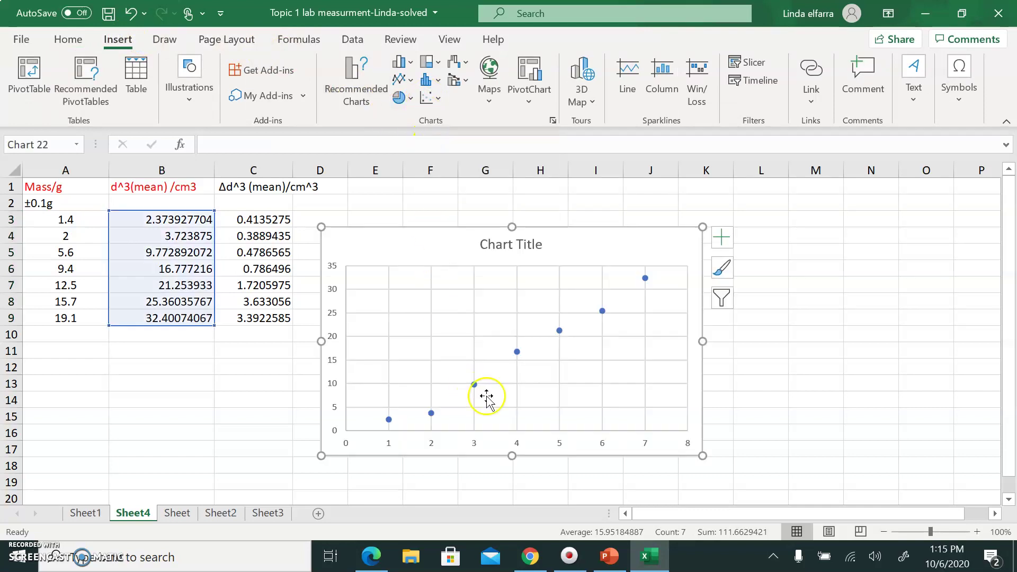
# Name the scatter chart's data series "d^3 vs mass" and set its X values to the masses in A3:A9.
pyautogui.moveTo(518, 358)
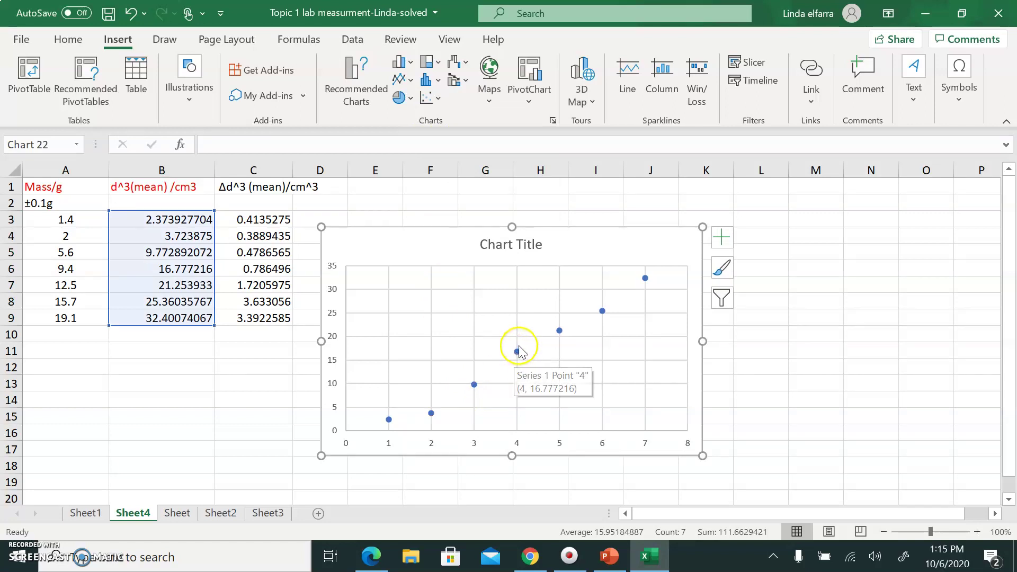
pyautogui.rightClick(518, 354)
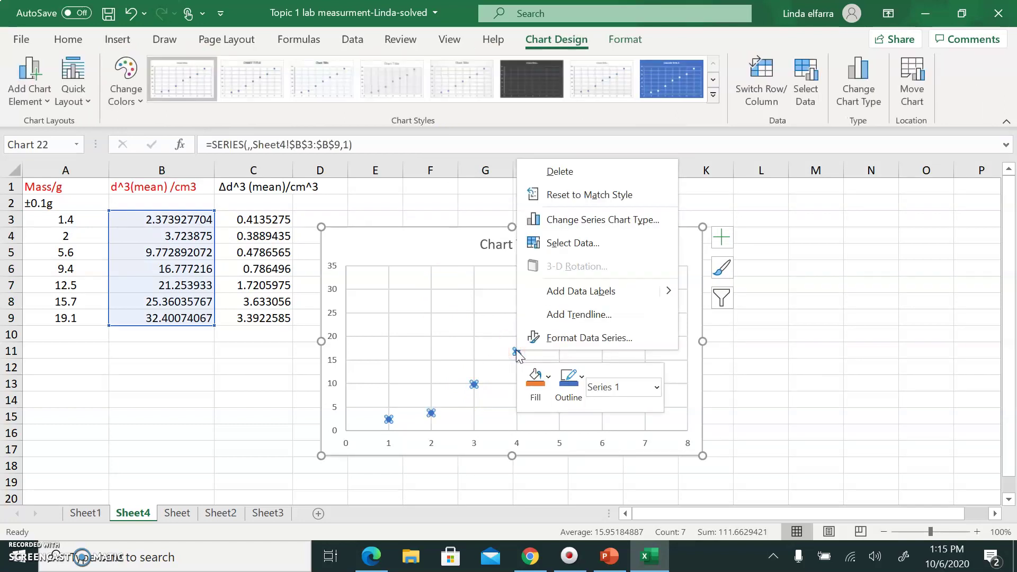
pyautogui.click(583, 245)
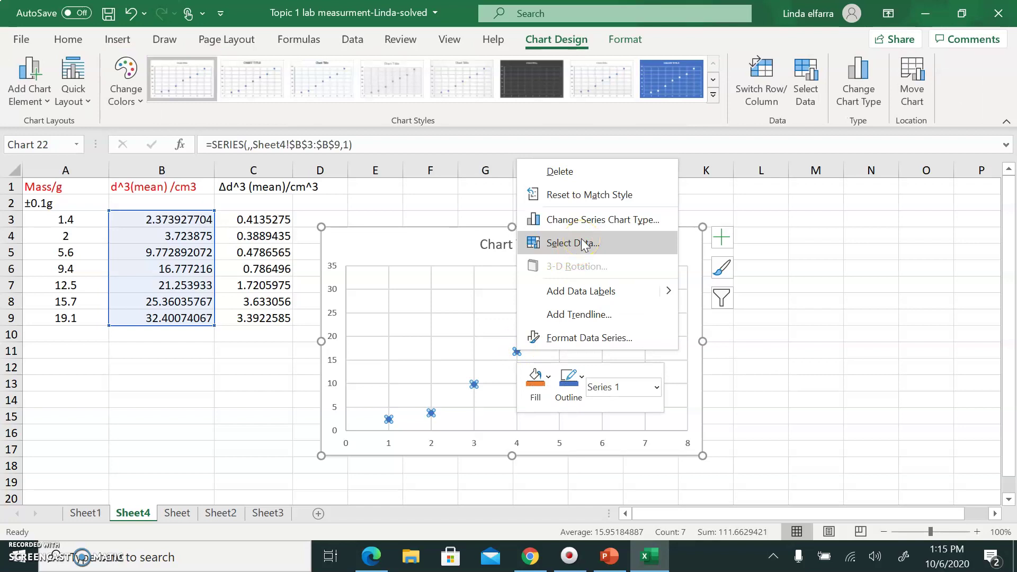
pyautogui.click(583, 244)
pyautogui.click(456, 321)
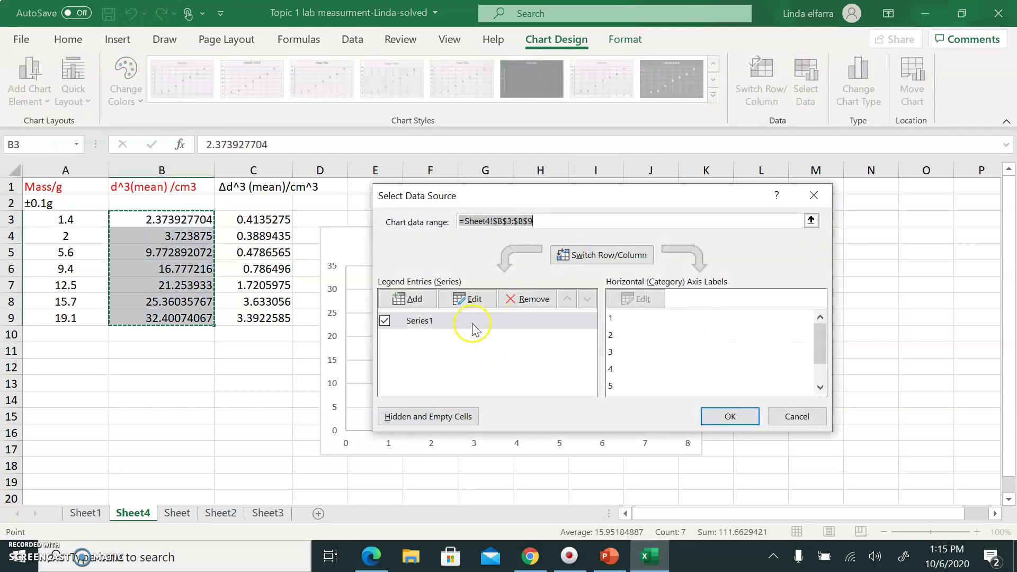
pyautogui.click(473, 299)
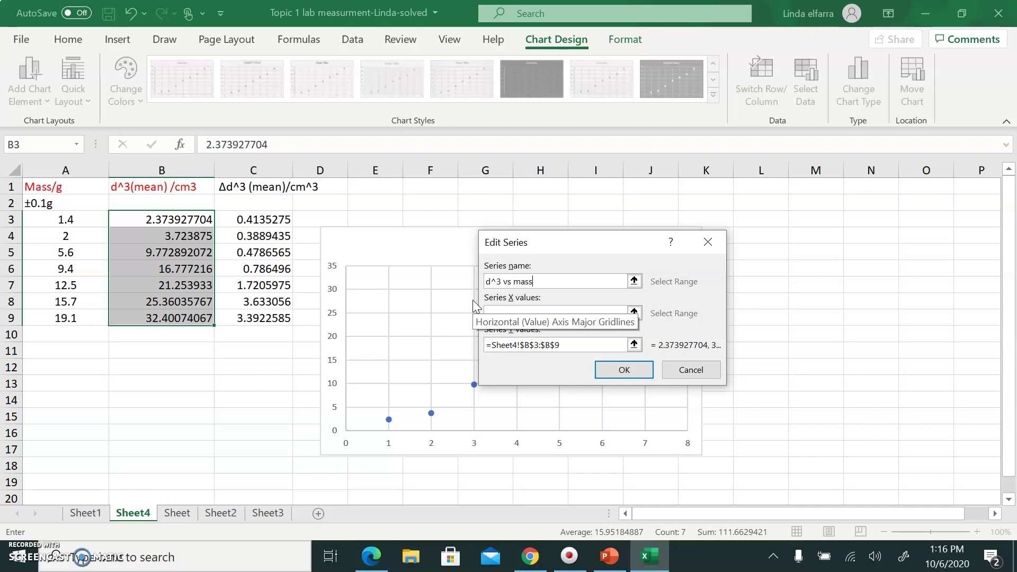
pyautogui.click(512, 312)
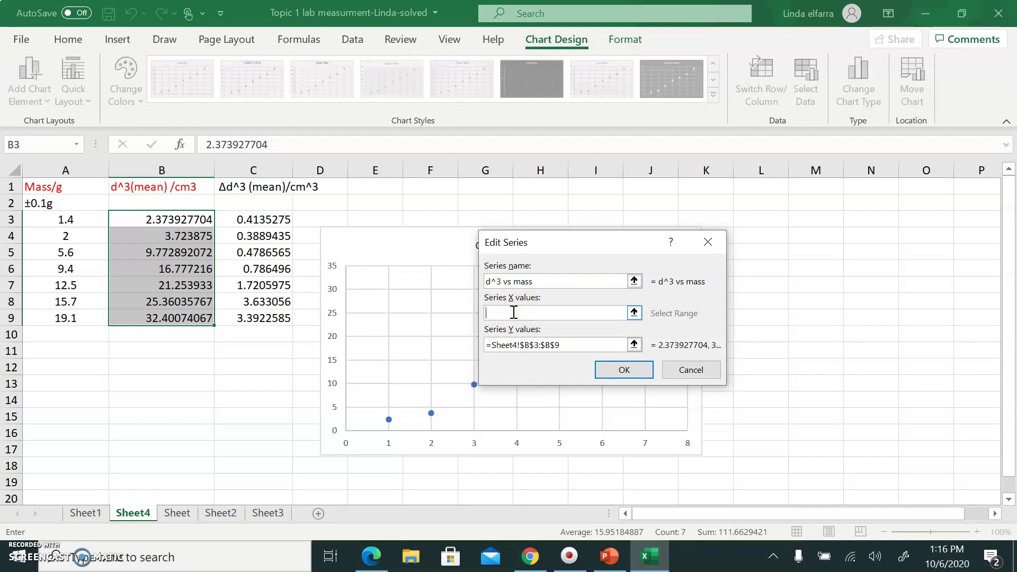
pyautogui.moveTo(66, 220); pyautogui.dragTo(71, 319)
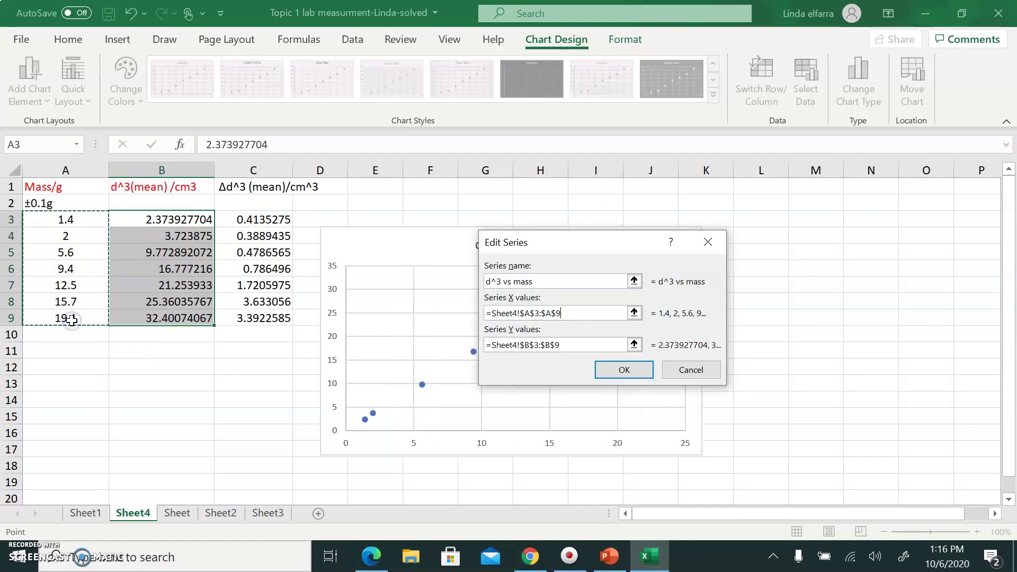
# Reselect B3:B9 as the series' Y values and apply the data source changes.
pyautogui.moveTo(567, 344); pyautogui.dragTo(483, 344)
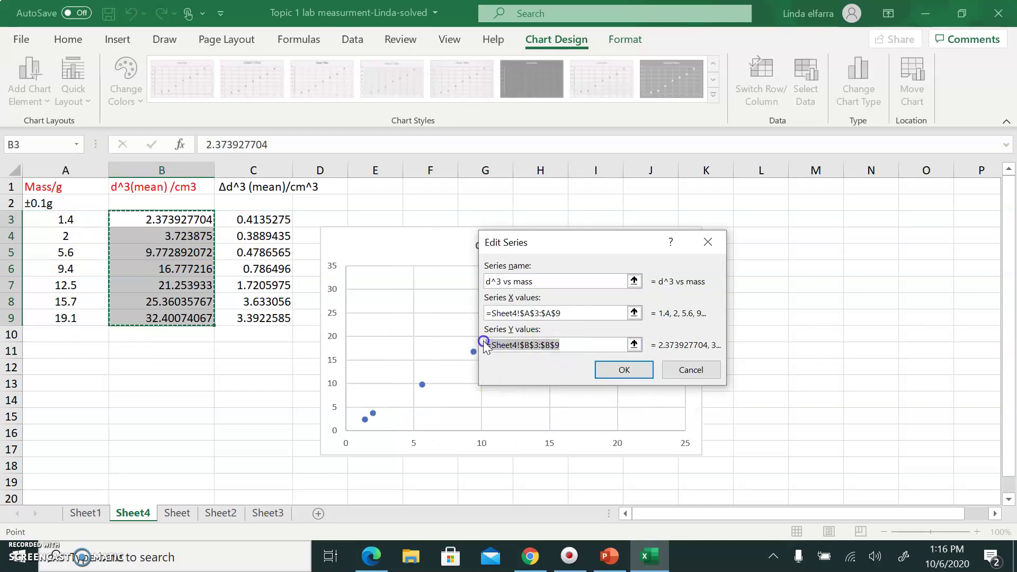
pyautogui.press('BackSpace')
pyautogui.click(175, 221)
pyautogui.moveTo(175, 220); pyautogui.dragTo(180, 318)
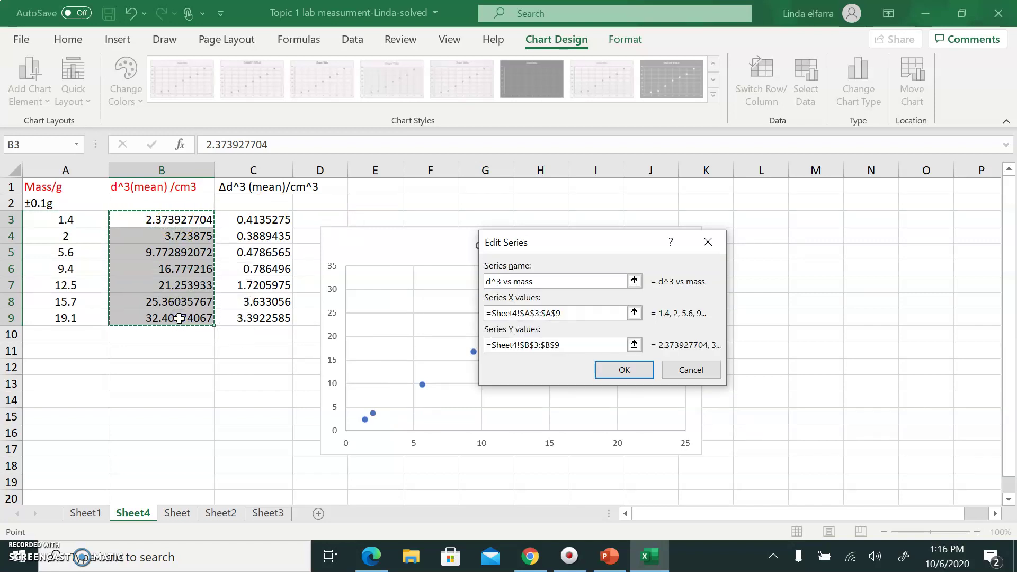
pyautogui.click(614, 371)
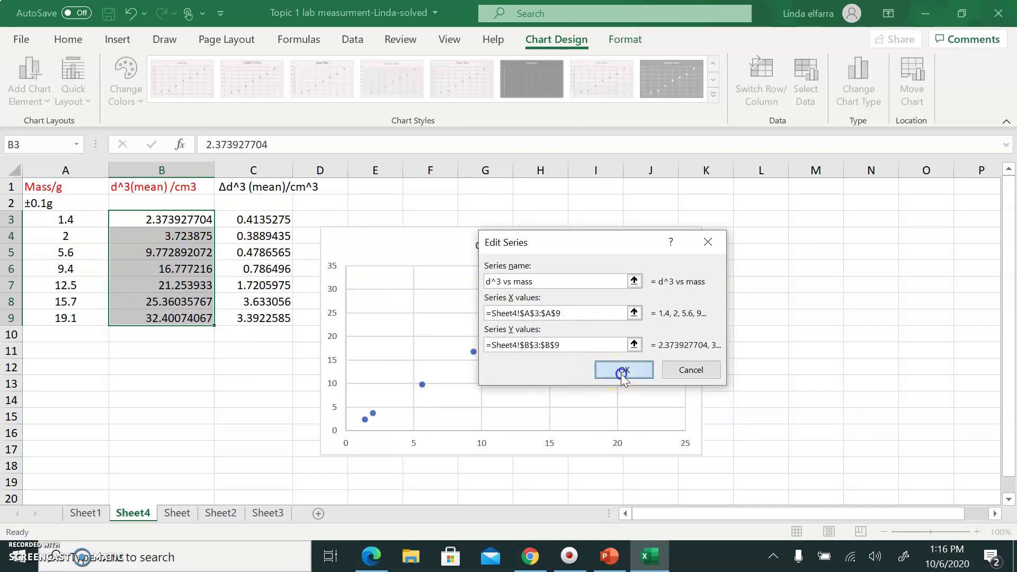
pyautogui.click(713, 418)
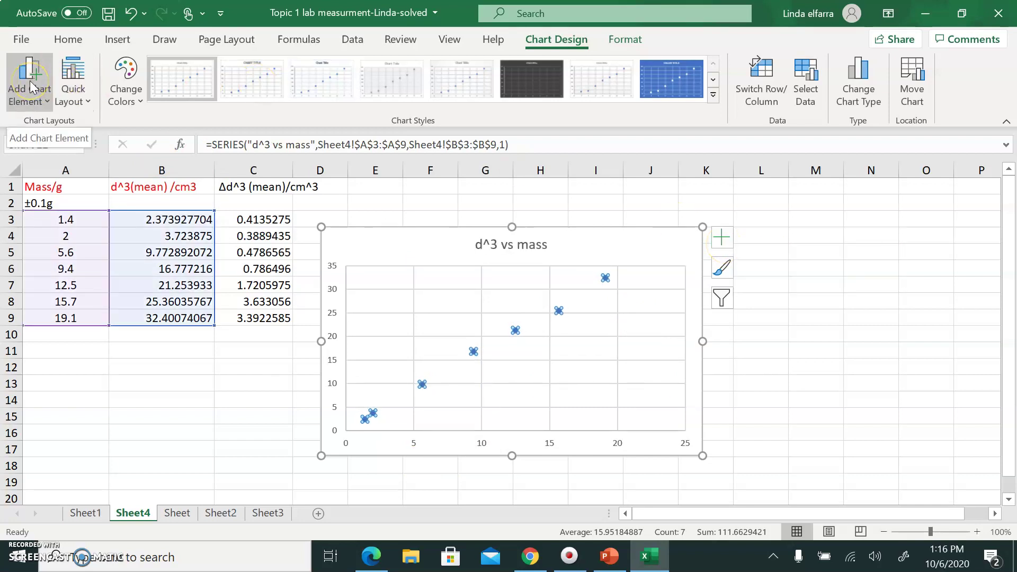
# Add axis titles to the chart and title the horizontal axis "mass /g".
pyautogui.click(723, 240)
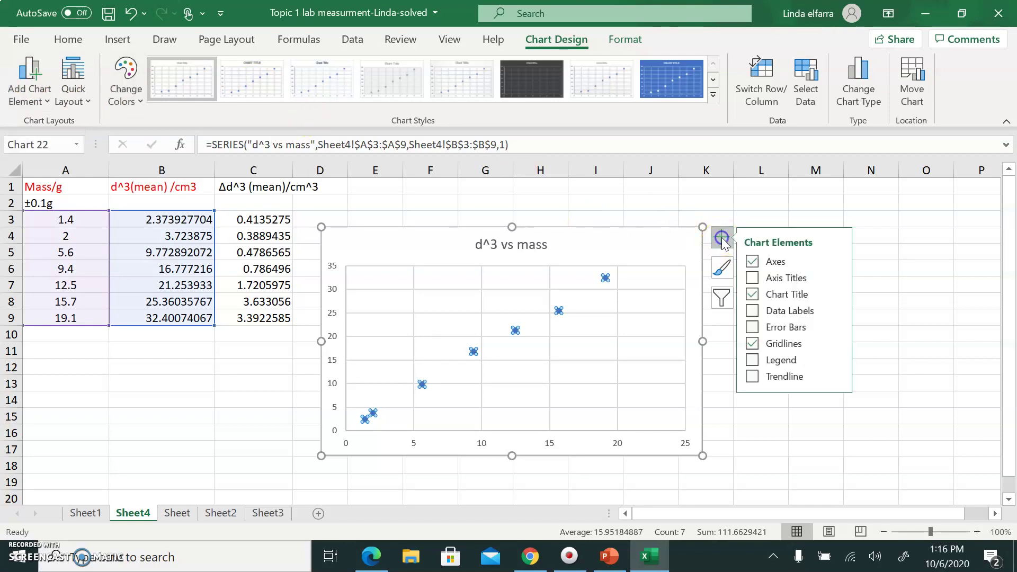
pyautogui.click(756, 280)
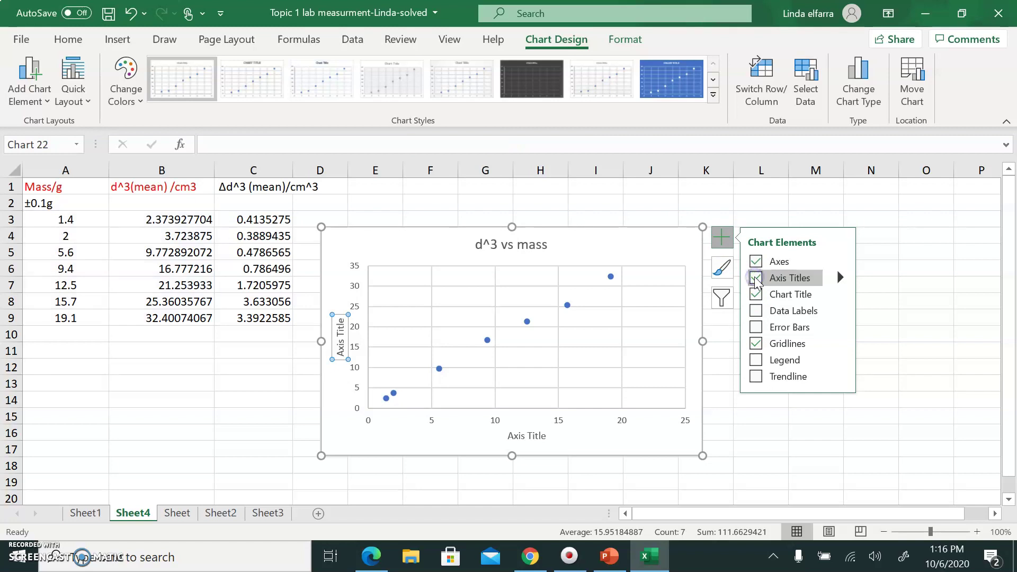
pyautogui.click(542, 436)
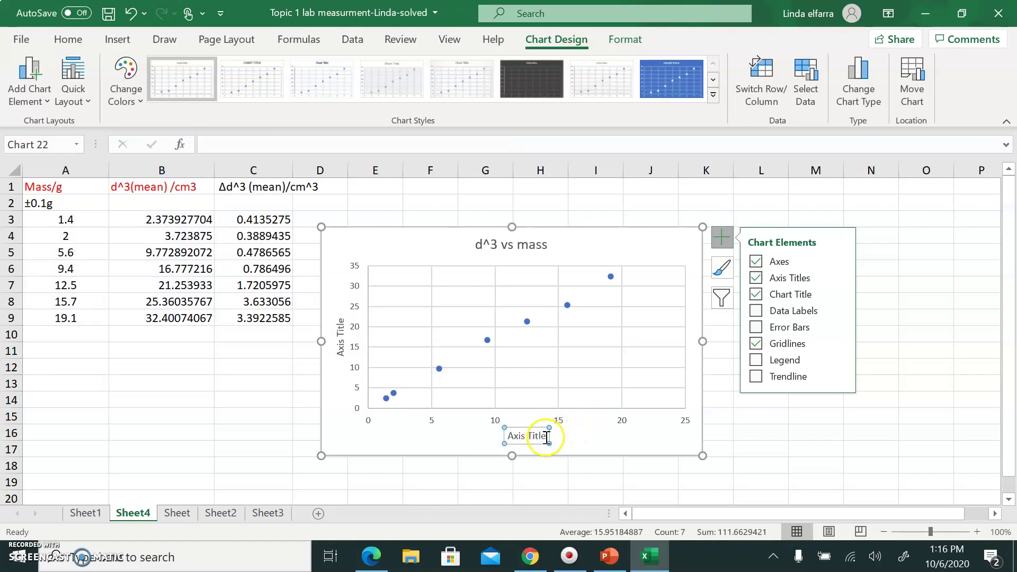
pyautogui.moveTo(547, 438); pyautogui.dragTo(502, 438)
pyautogui.write('mass /g')
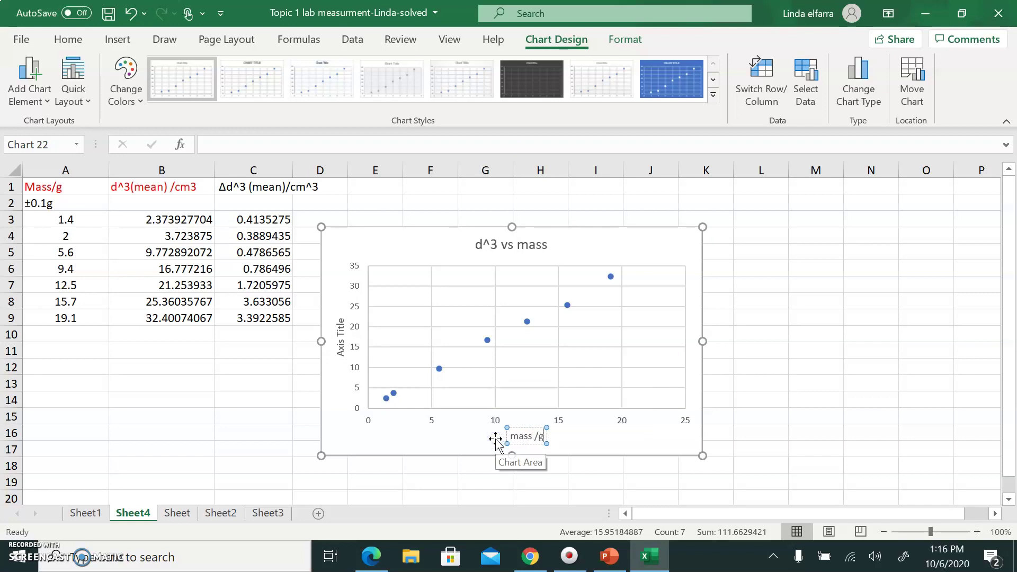
# Title the chart's vertical axis "d^3/ cm3".
pyautogui.click(342, 347)
pyautogui.moveTo(345, 352); pyautogui.dragTo(337, 324)
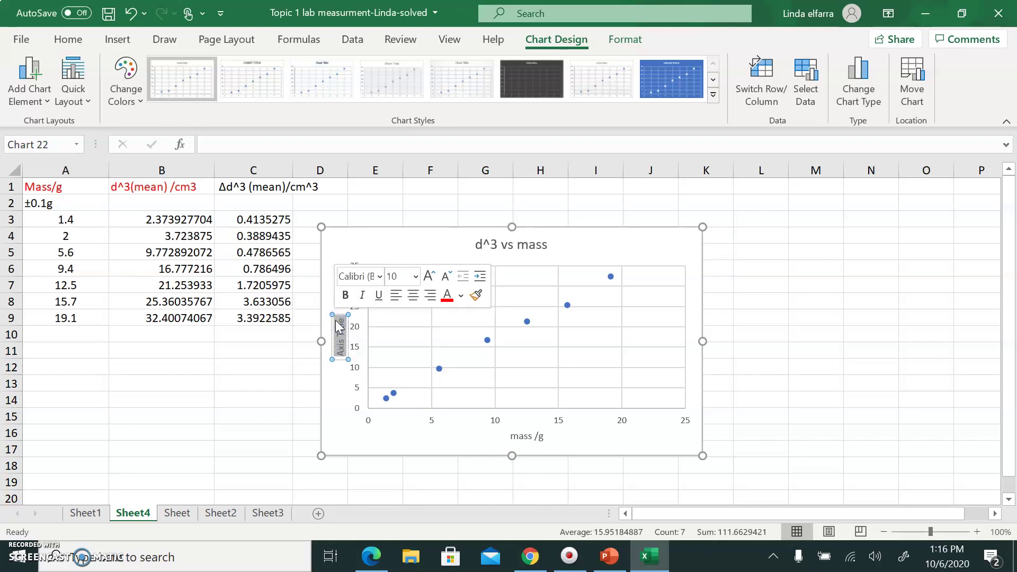
pyautogui.press('BackSpace')
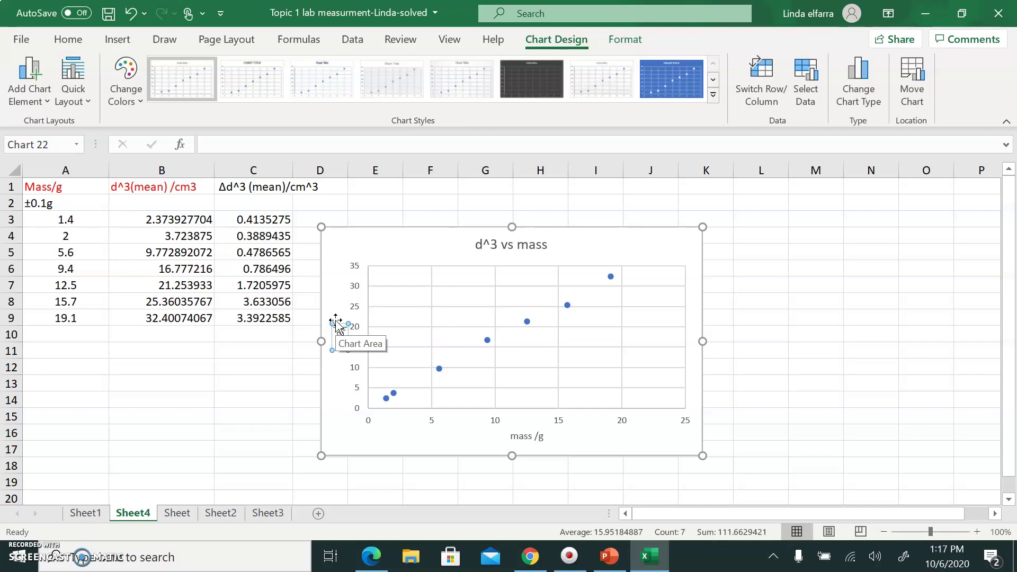
pyautogui.write('/cm3')
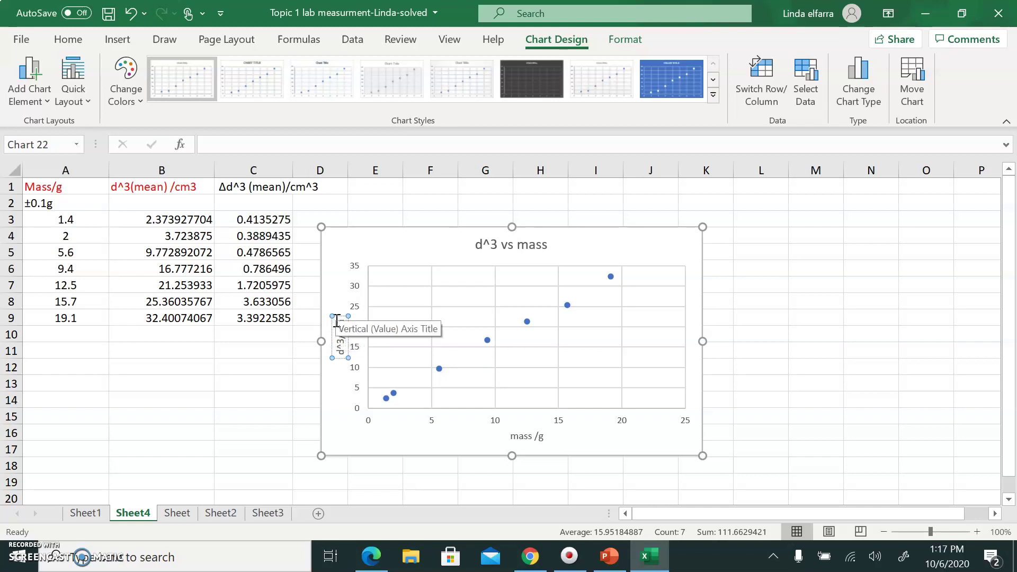
pyautogui.write('3')
pyautogui.press('BackSpace')
pyautogui.write('3')
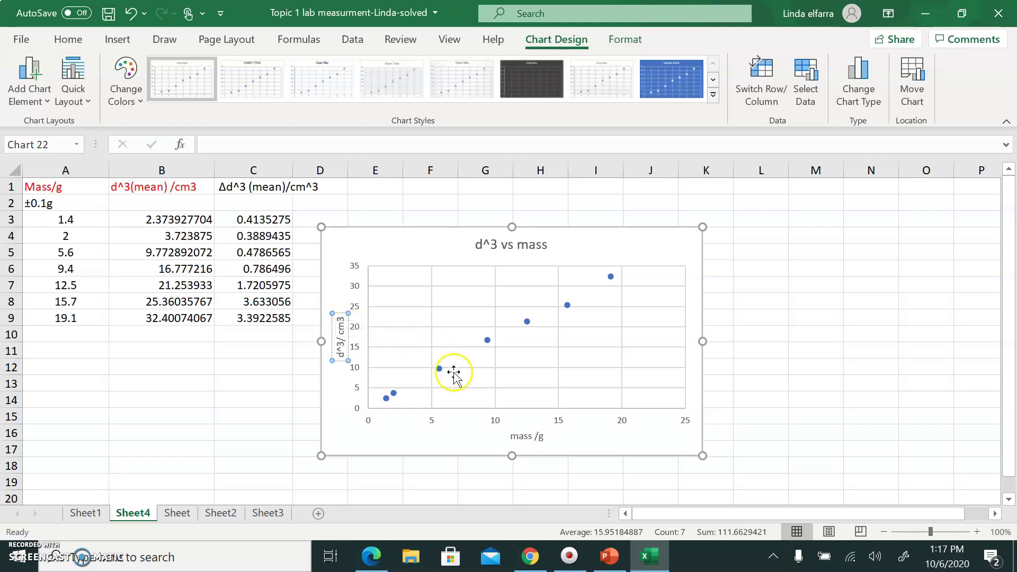
pyautogui.click(417, 327)
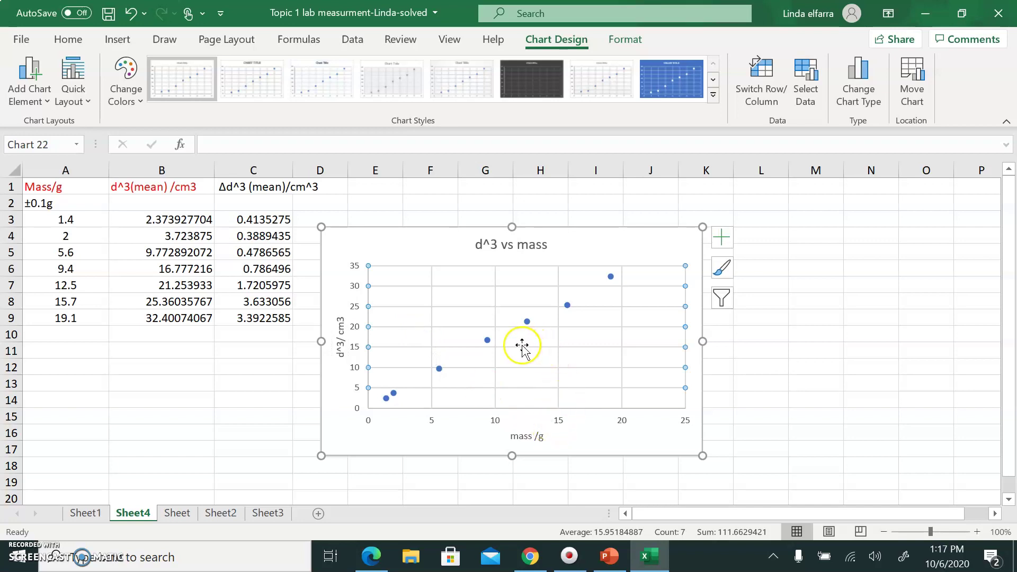
# Add a trendline to the d^3 vs mass series and open its detailed formatting options.
pyautogui.rightClick(527, 326)
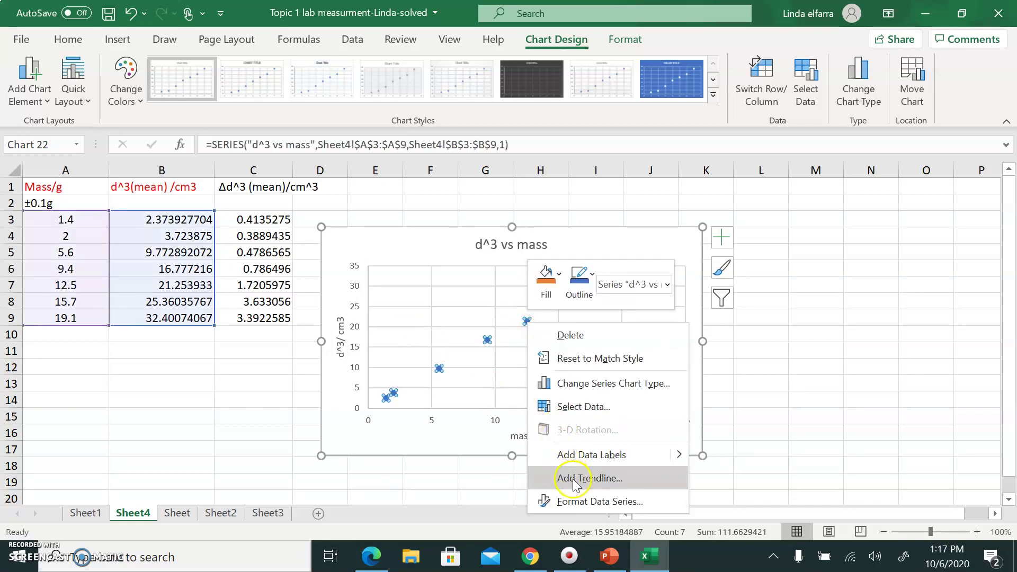
pyautogui.press('Escape')
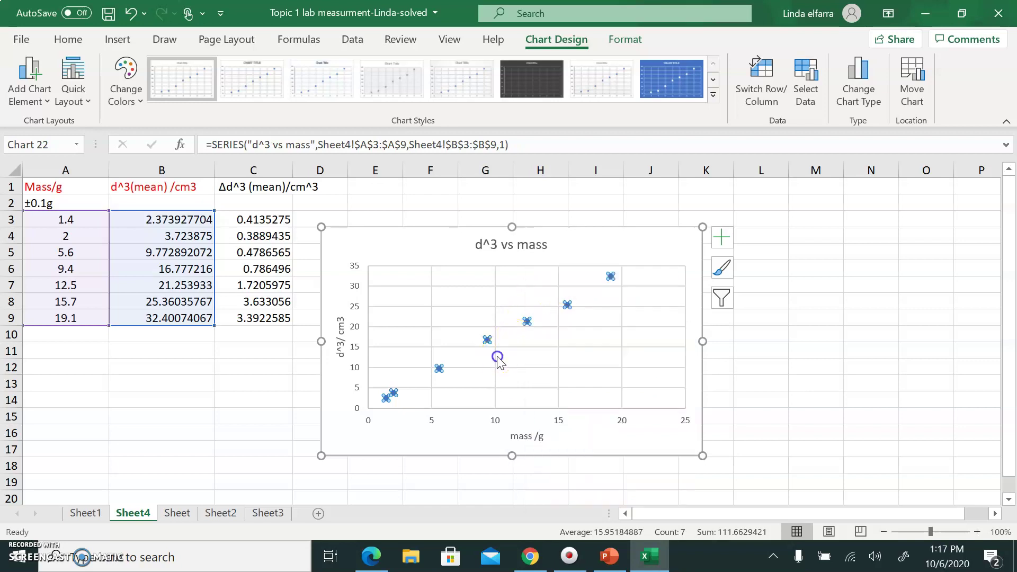
pyautogui.click(722, 238)
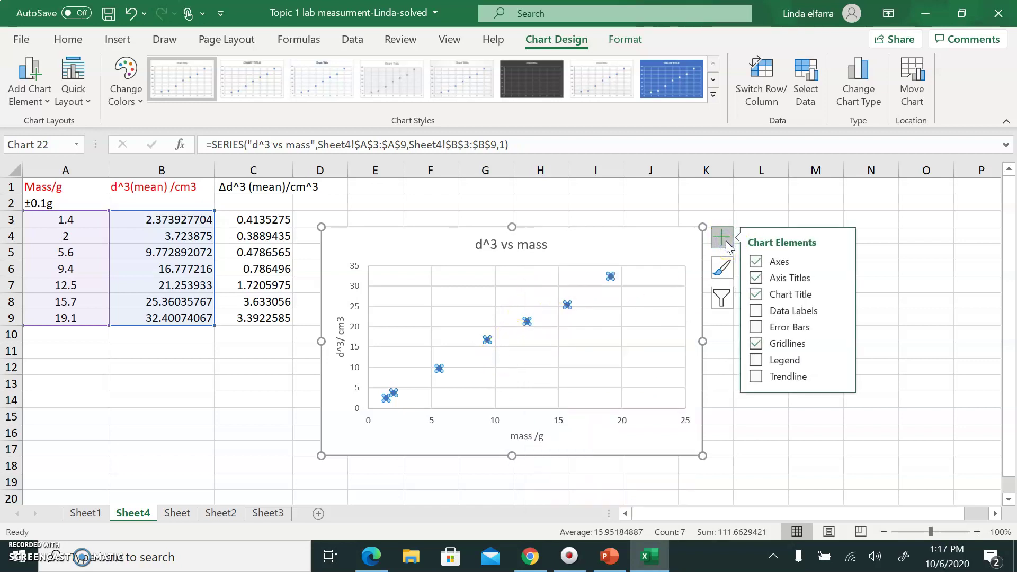
pyautogui.click(757, 377)
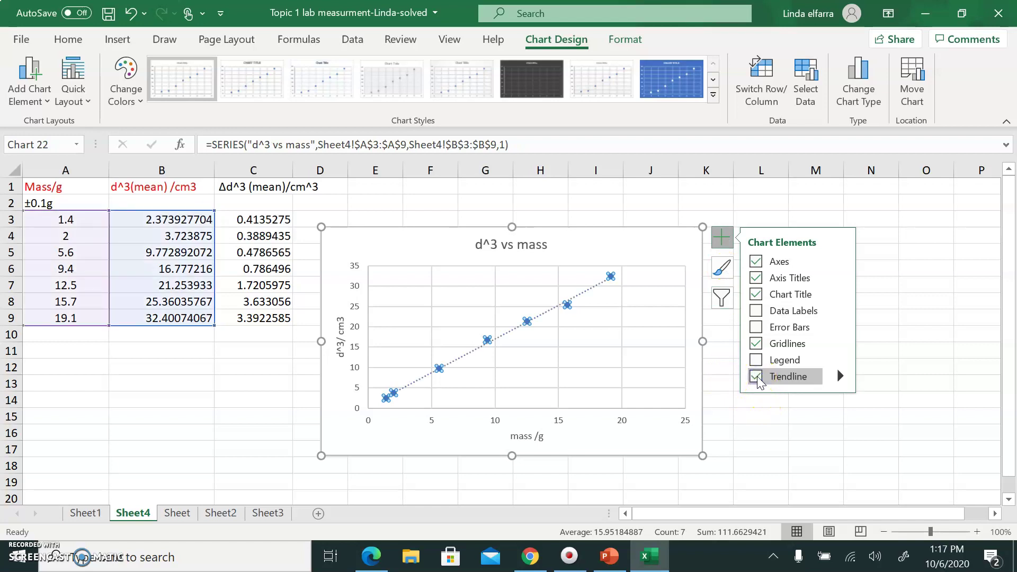
pyautogui.click(839, 377)
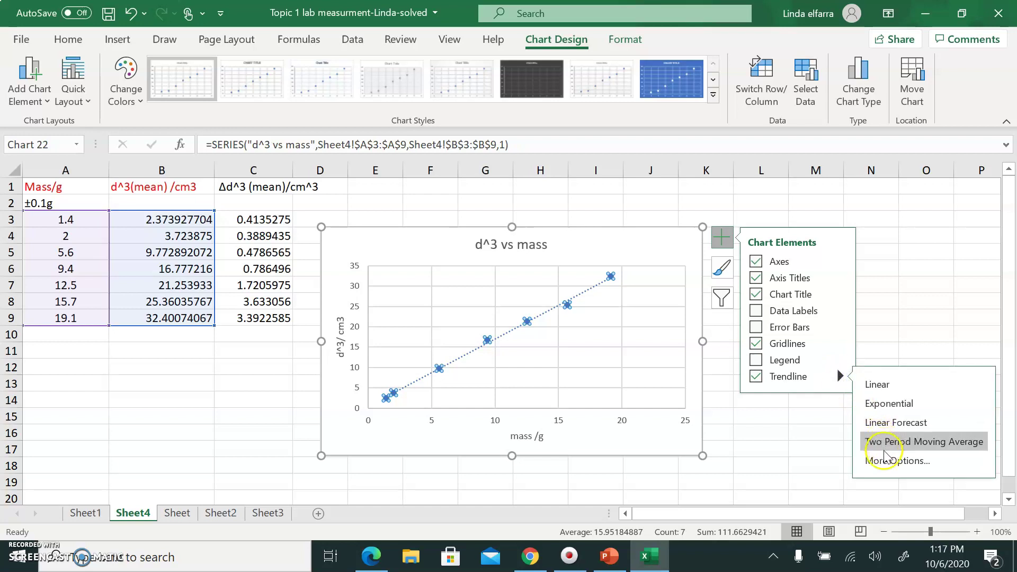
pyautogui.click(885, 461)
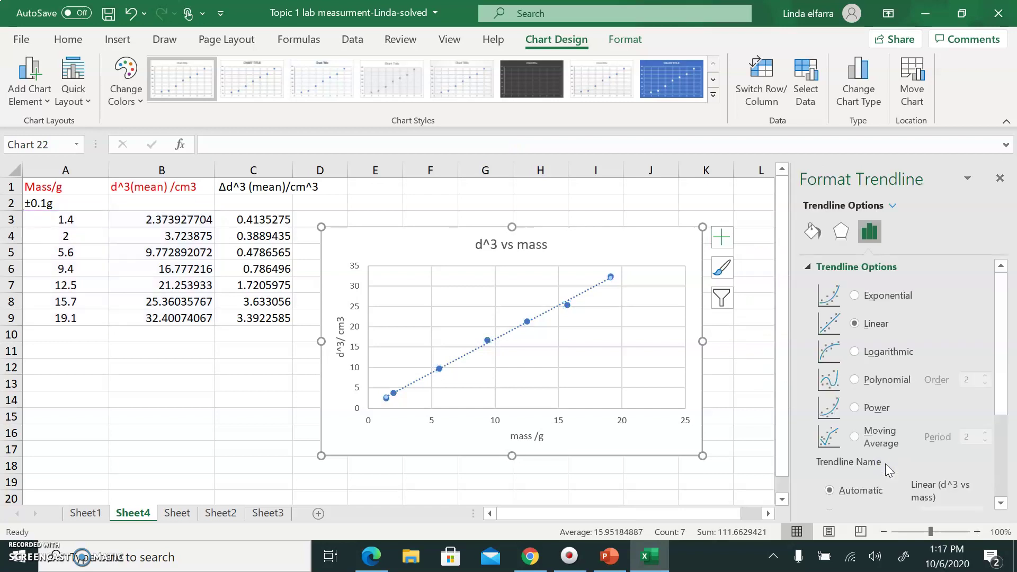
# Keep the trendline linear, set its intercept to 0.0, and display its equation on the chart.
pyautogui.click(829, 325)
pyautogui.scroll(-3, 865, 439)
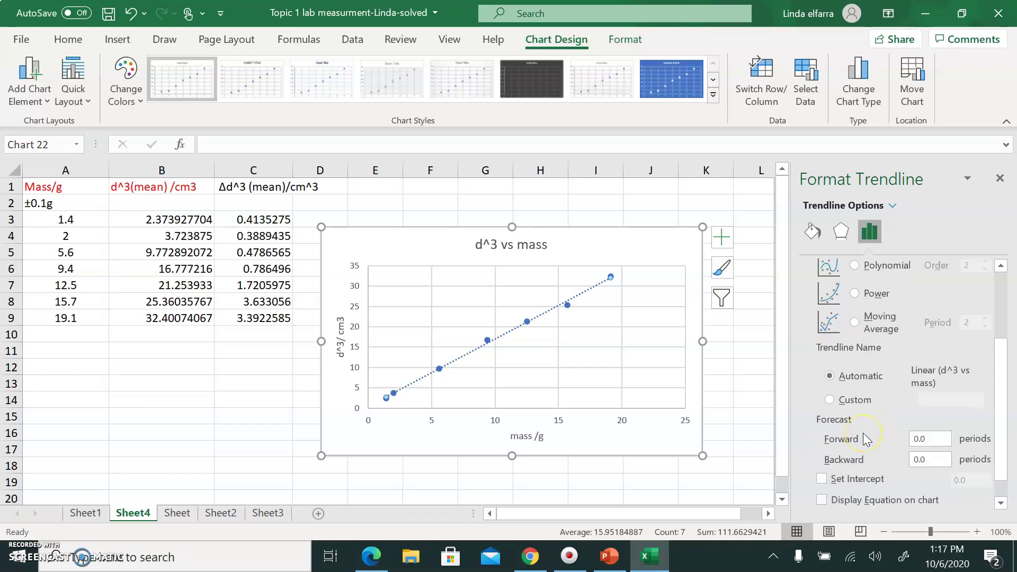
pyautogui.click(823, 479)
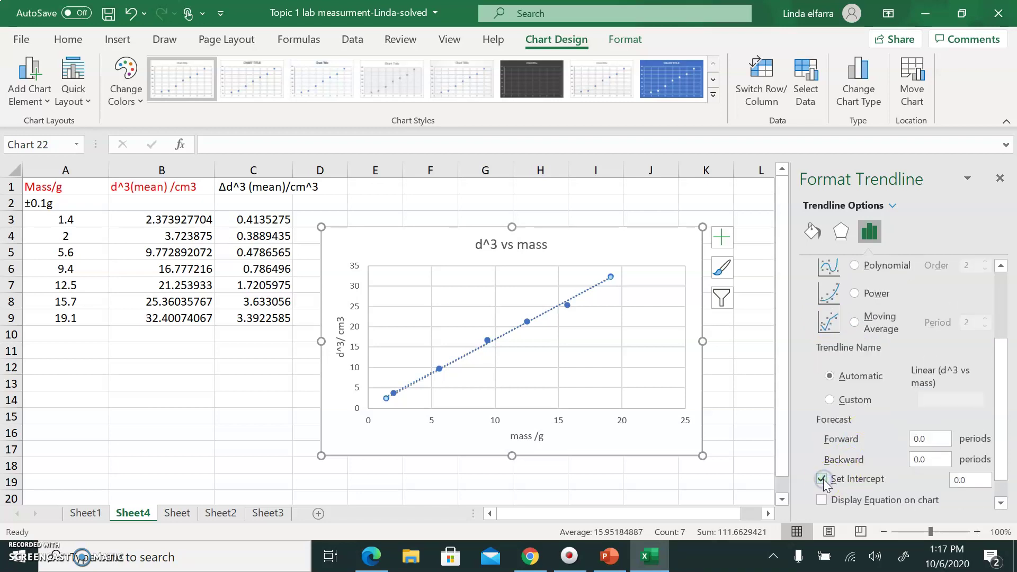
pyautogui.click(821, 505)
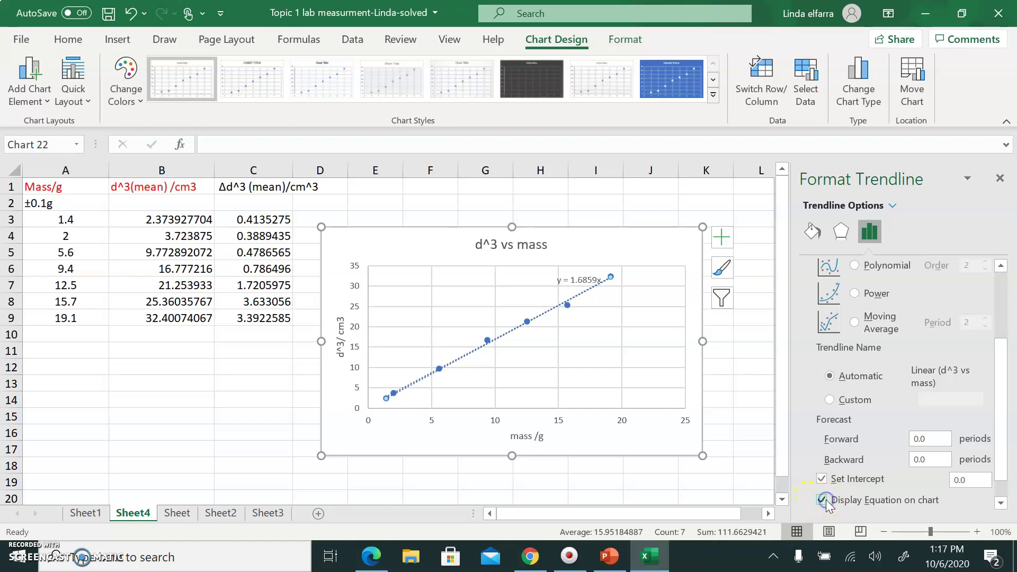
pyautogui.click(1000, 179)
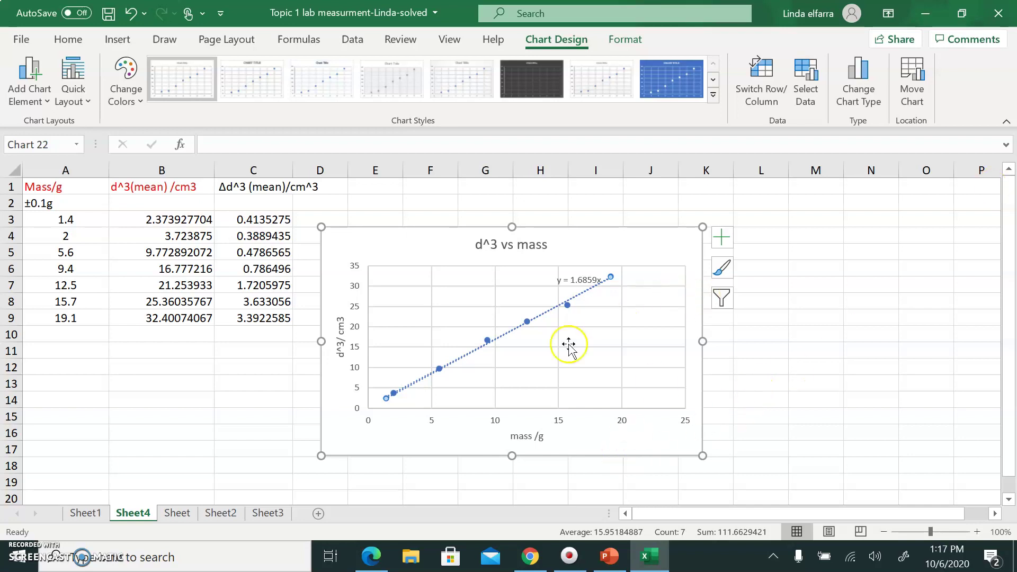
# Add error bars to the chart and open the formatting options for the horizontal error bars.
pyautogui.click(723, 239)
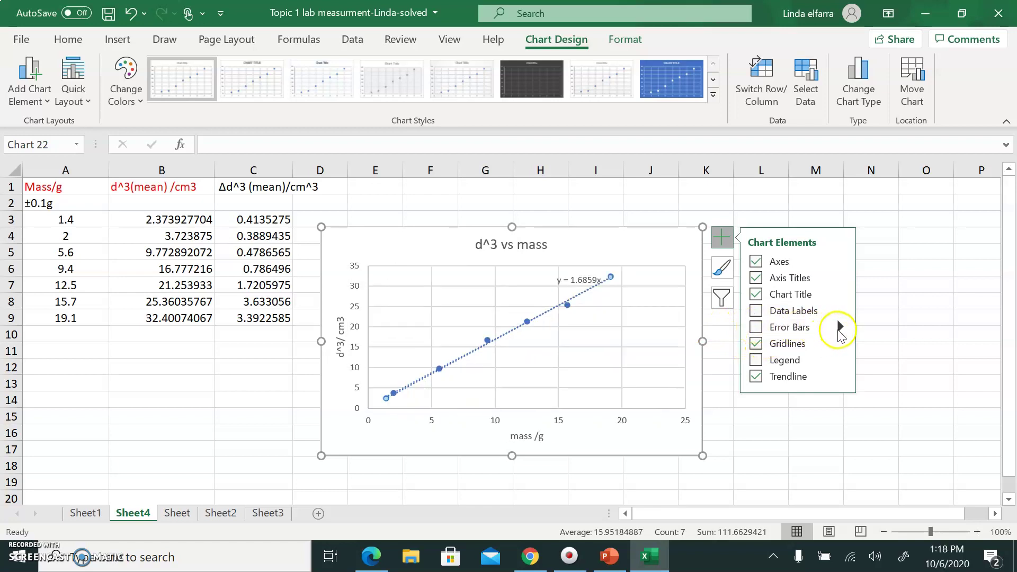
pyautogui.click(760, 330)
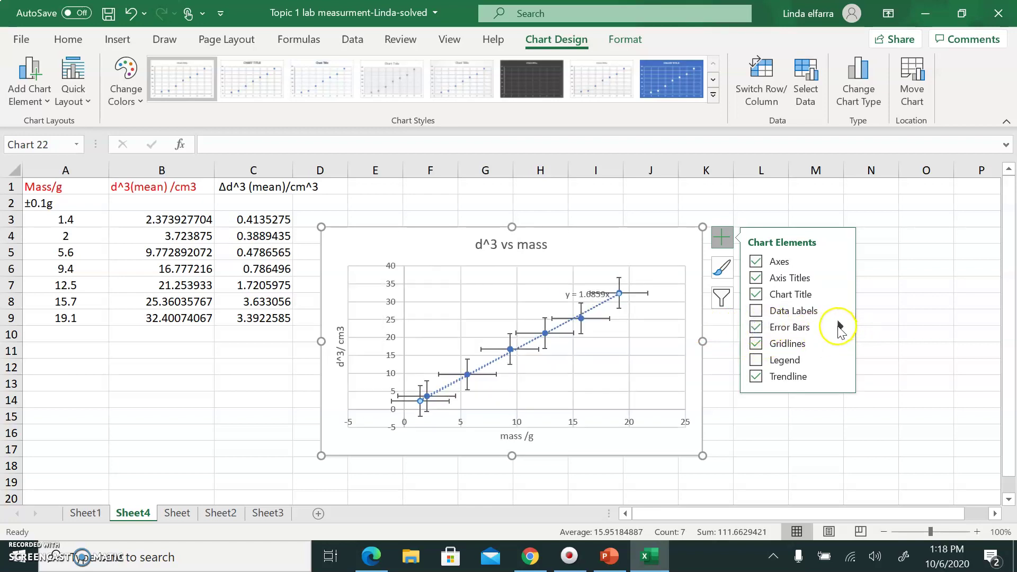
pyautogui.click(839, 327)
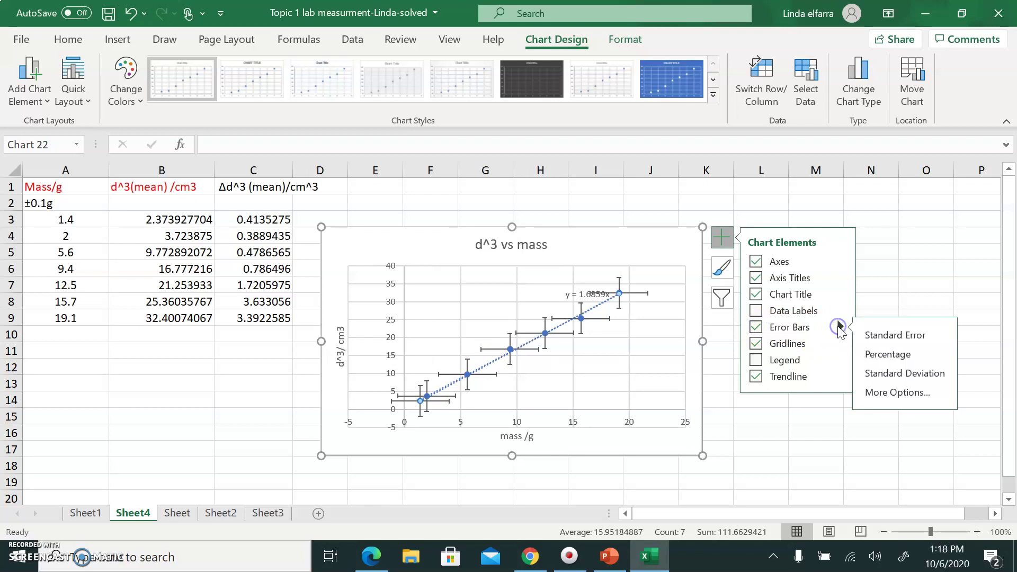
pyautogui.click(878, 394)
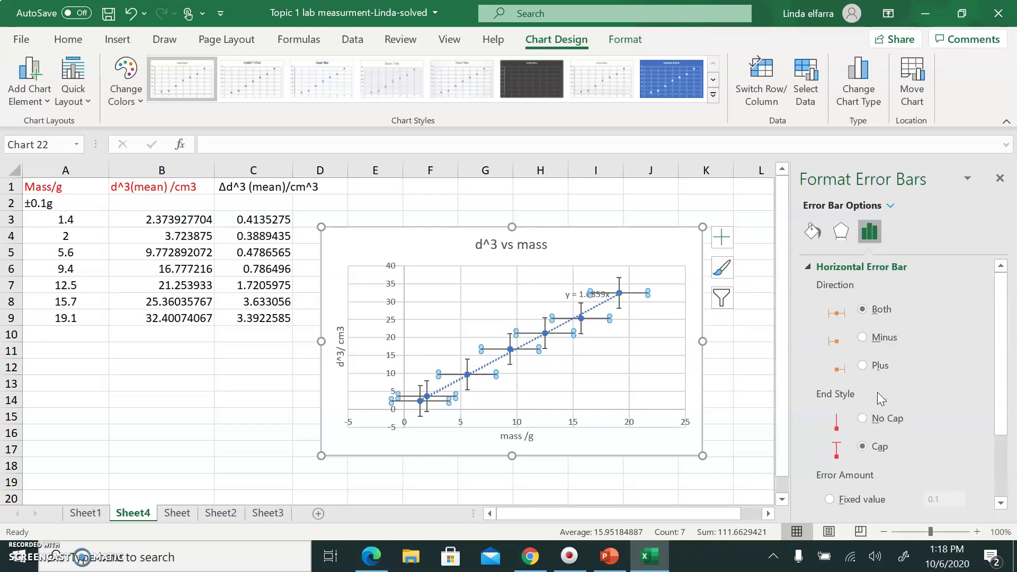
pyautogui.click(641, 294)
pyautogui.click(642, 294)
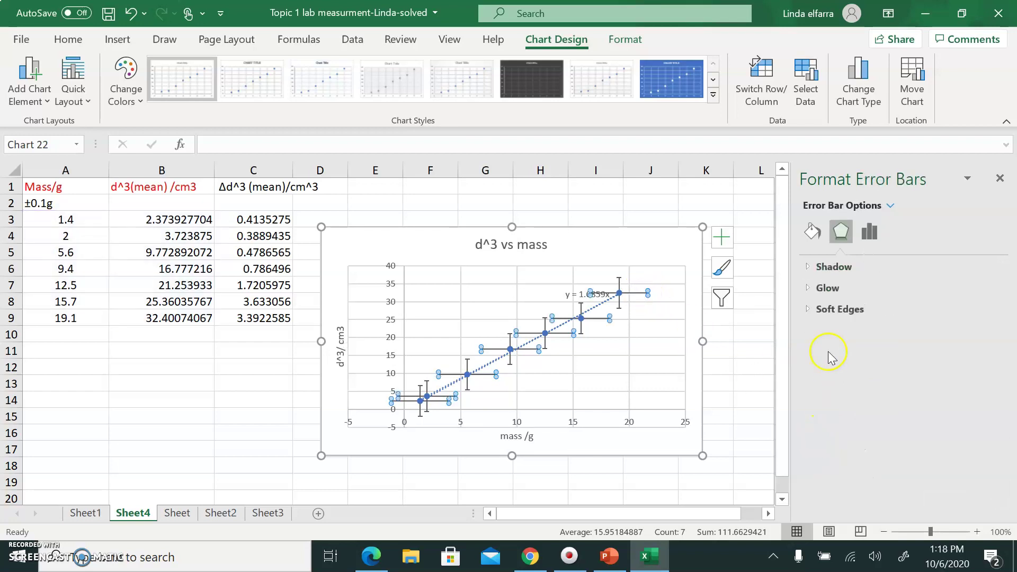
# Set the horizontal error bars' error amount to a fixed value of 0.
pyautogui.click(870, 231)
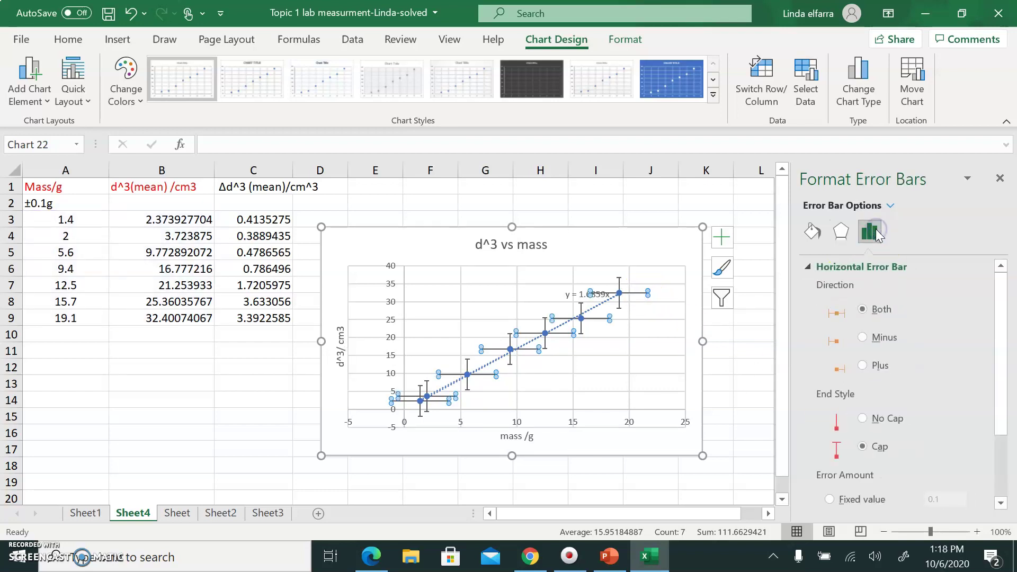
pyautogui.scroll(-3, 935, 366)
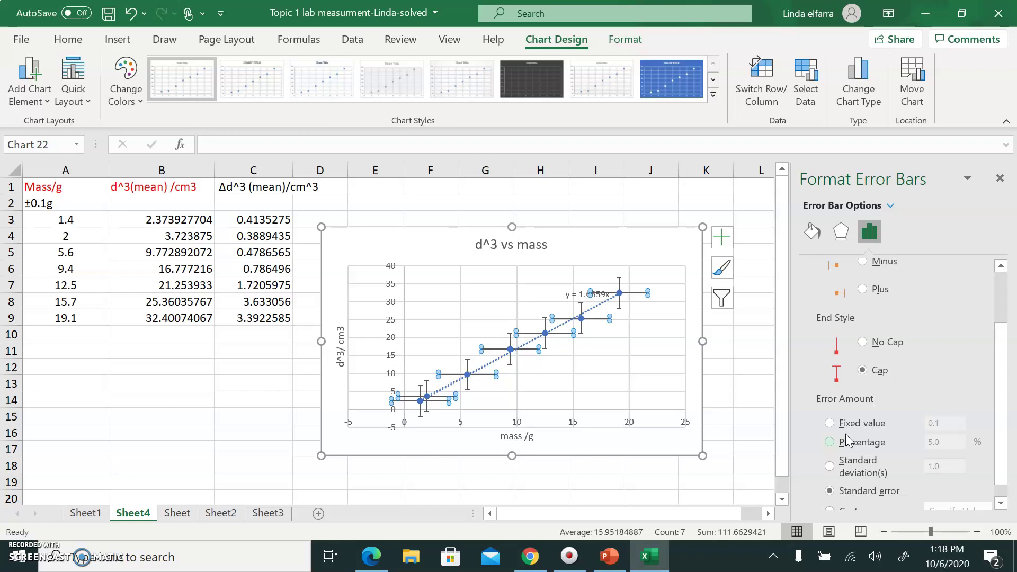
pyautogui.click(831, 423)
pyautogui.moveTo(947, 424); pyautogui.dragTo(918, 420)
pyautogui.write('0')
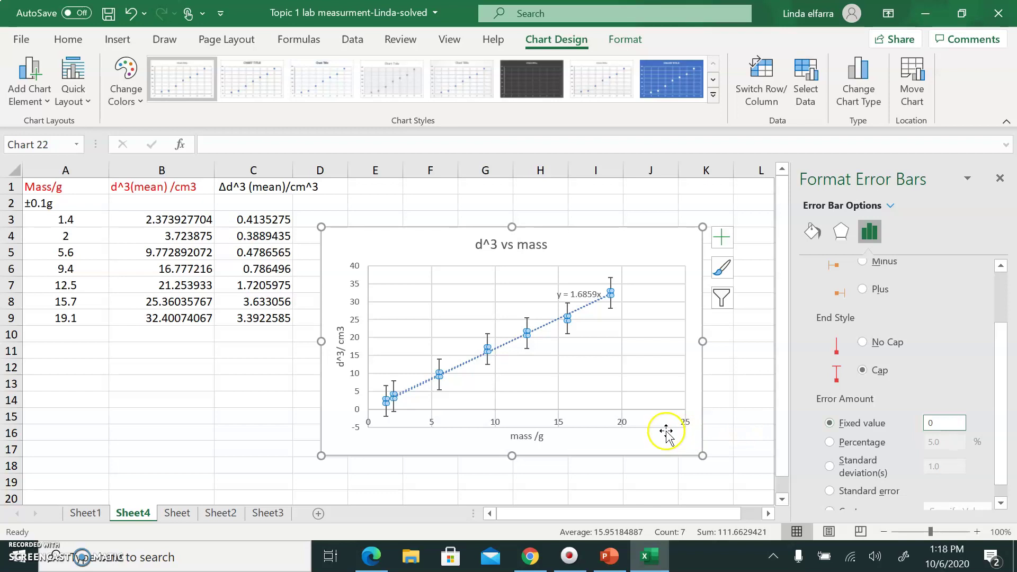
# Give the vertical error bars custom amounts, using the Δd^3 (mean) values in C3:C9 for both the positive and negative error.
pyautogui.click(612, 307)
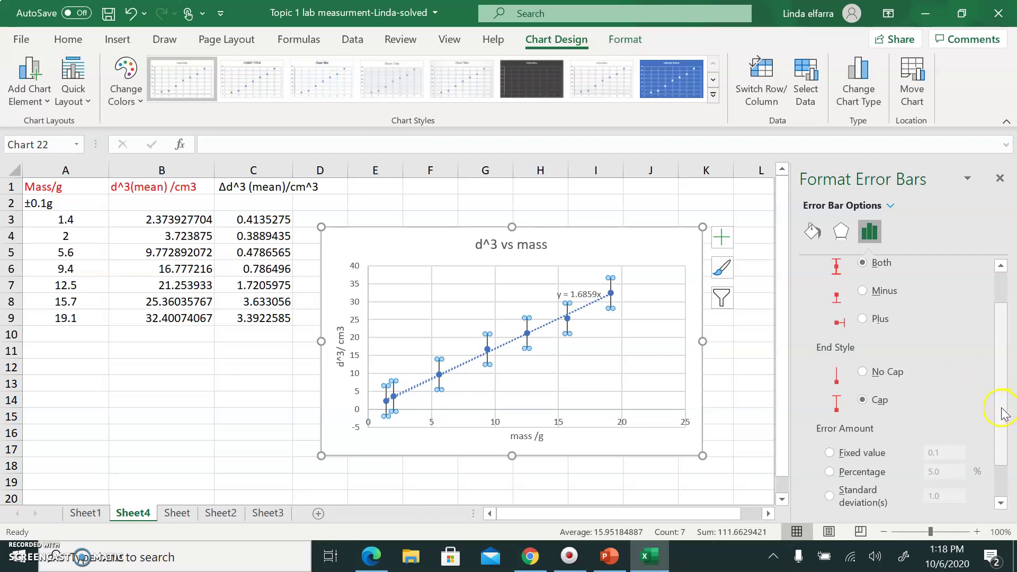
pyautogui.moveTo(1003, 420); pyautogui.dragTo(1003, 454)
pyautogui.click(828, 495)
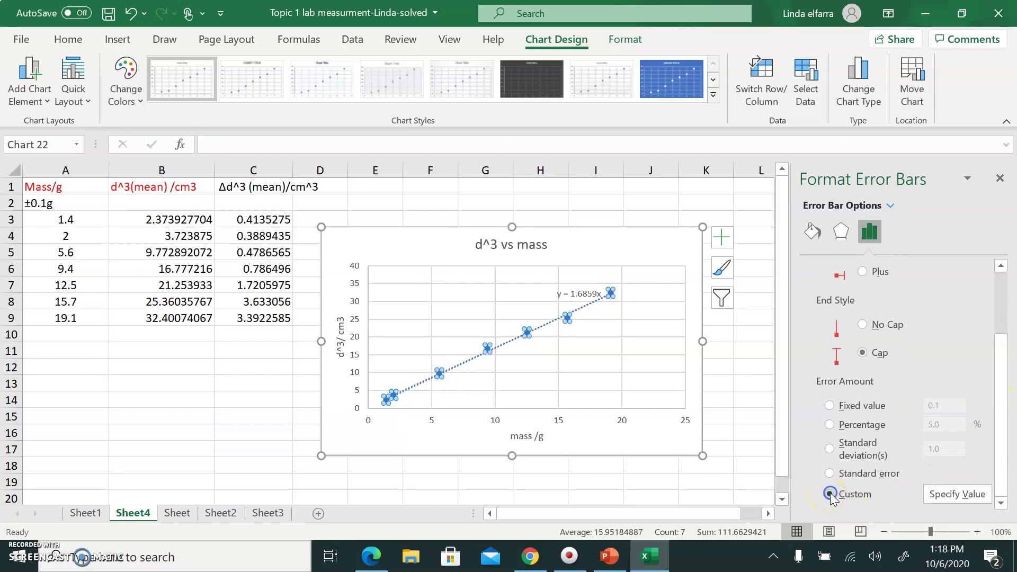
pyautogui.click(971, 495)
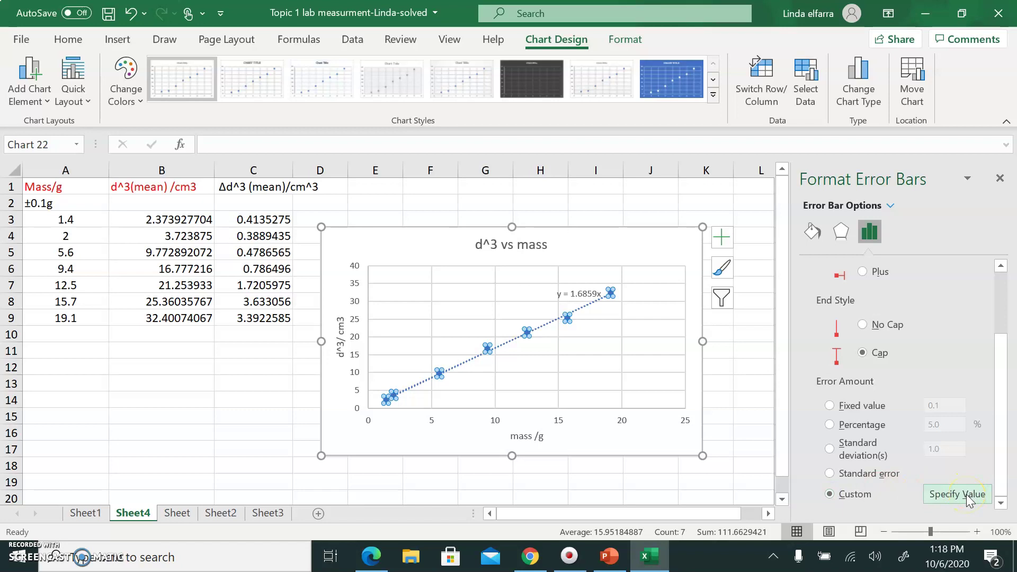
pyautogui.click(969, 500)
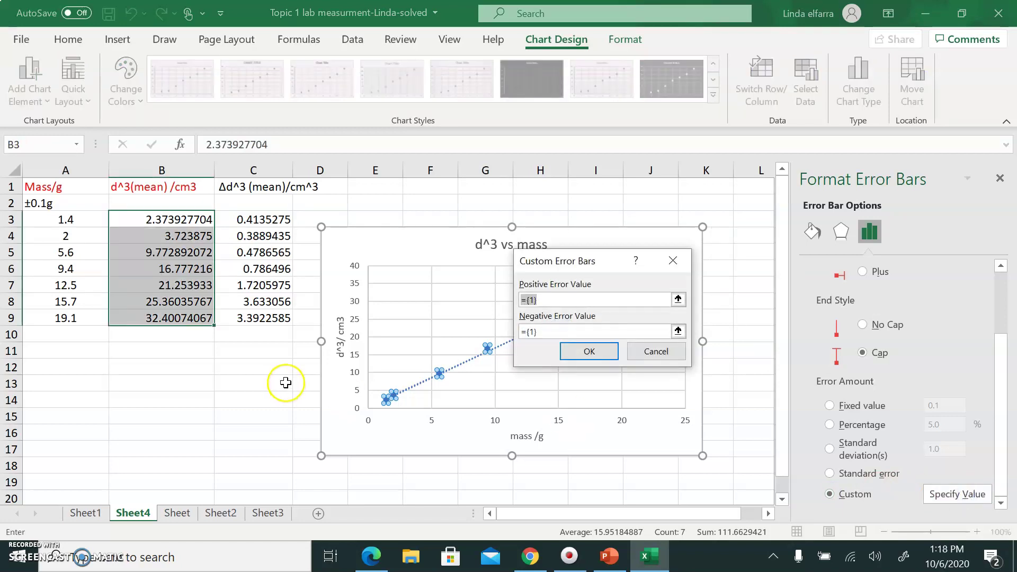
pyautogui.moveTo(263, 223); pyautogui.dragTo(264, 320)
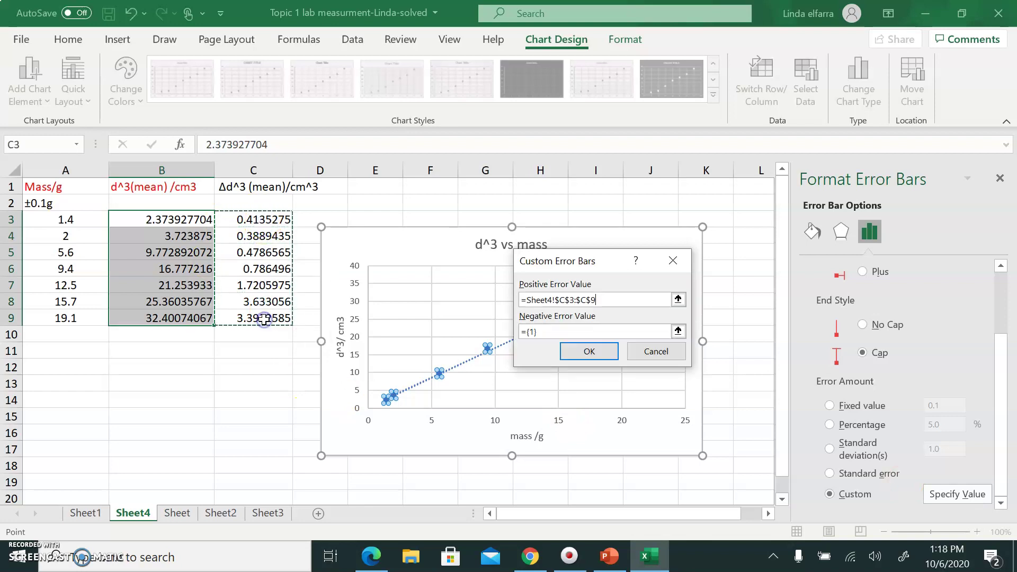
pyautogui.click(520, 333)
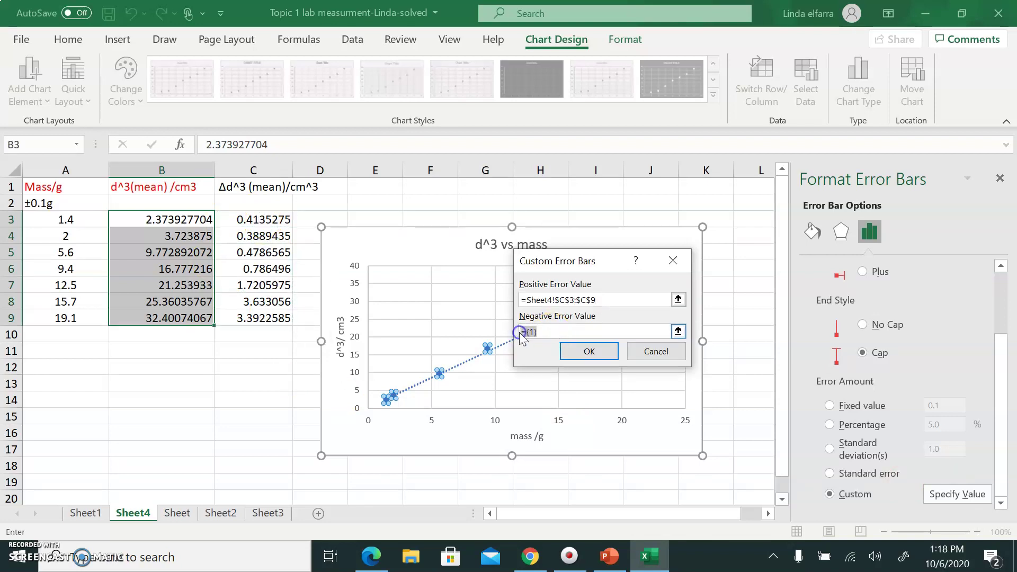
pyautogui.moveTo(257, 221); pyautogui.dragTo(264, 318)
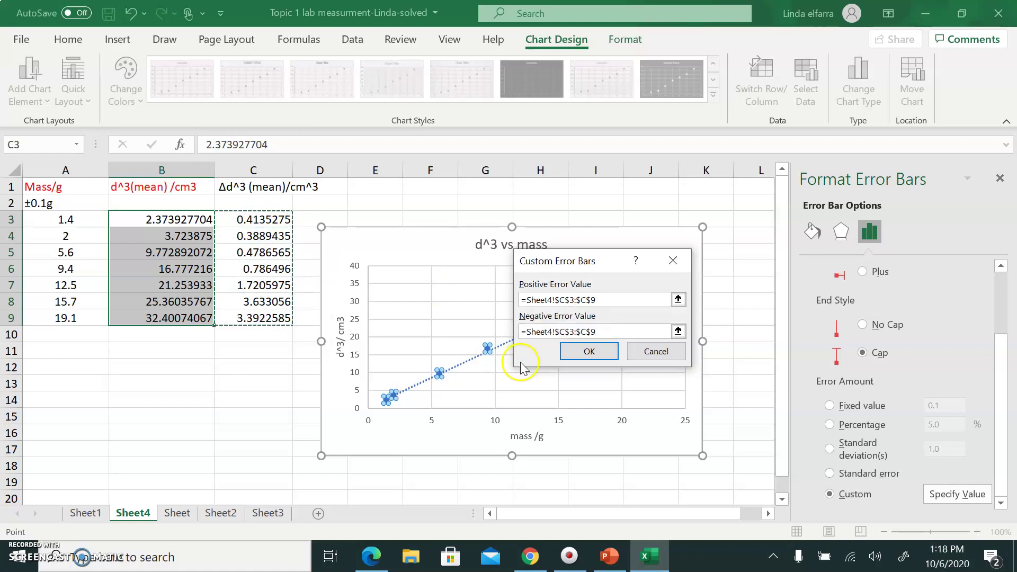
pyautogui.click(592, 352)
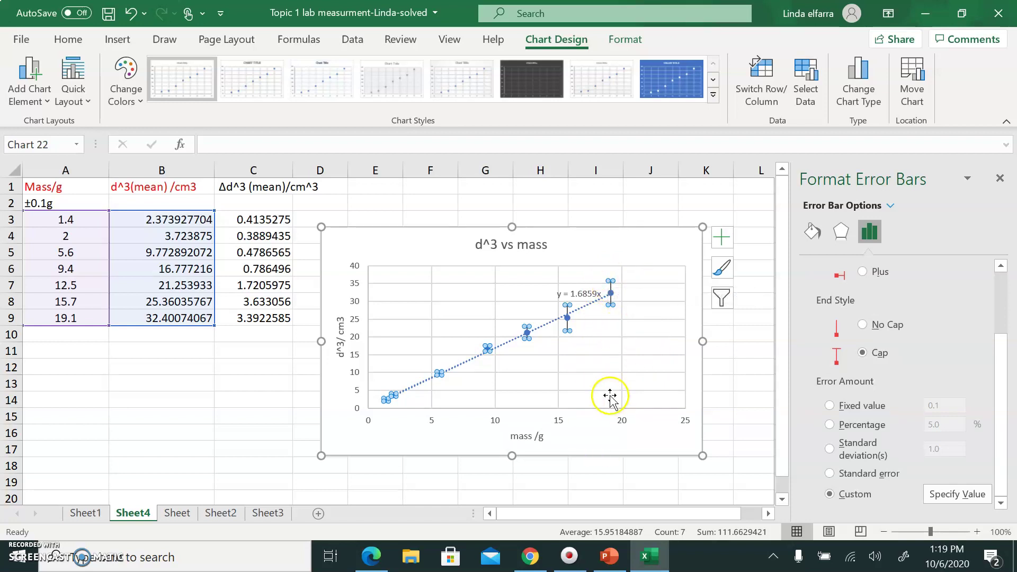
pyautogui.click(617, 361)
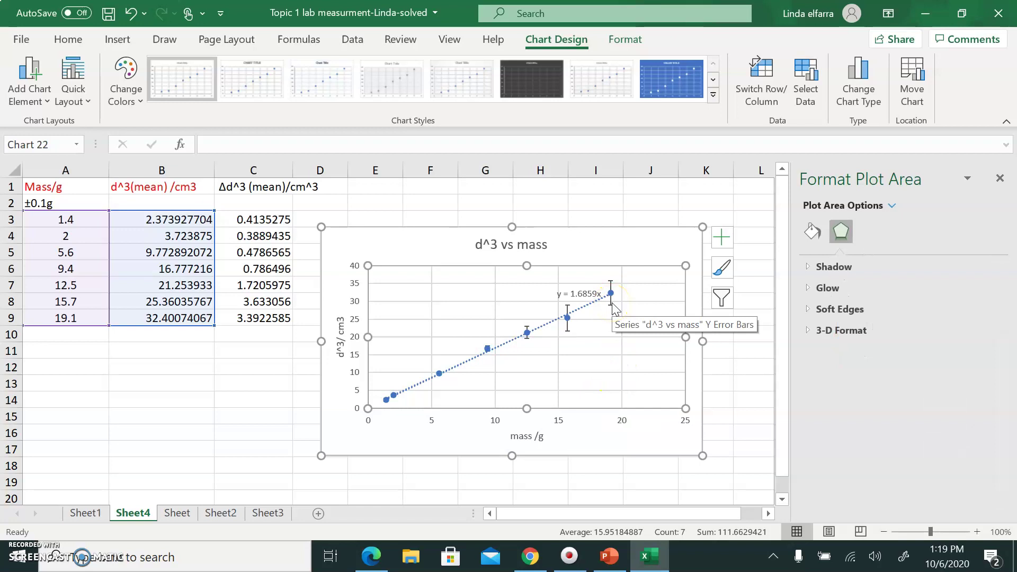
# Move the chart below the data table and widen columns C and D.
pyautogui.moveTo(647, 249); pyautogui.dragTo(478, 377)
pyautogui.moveTo(291, 174); pyautogui.dragTo(416, 173)
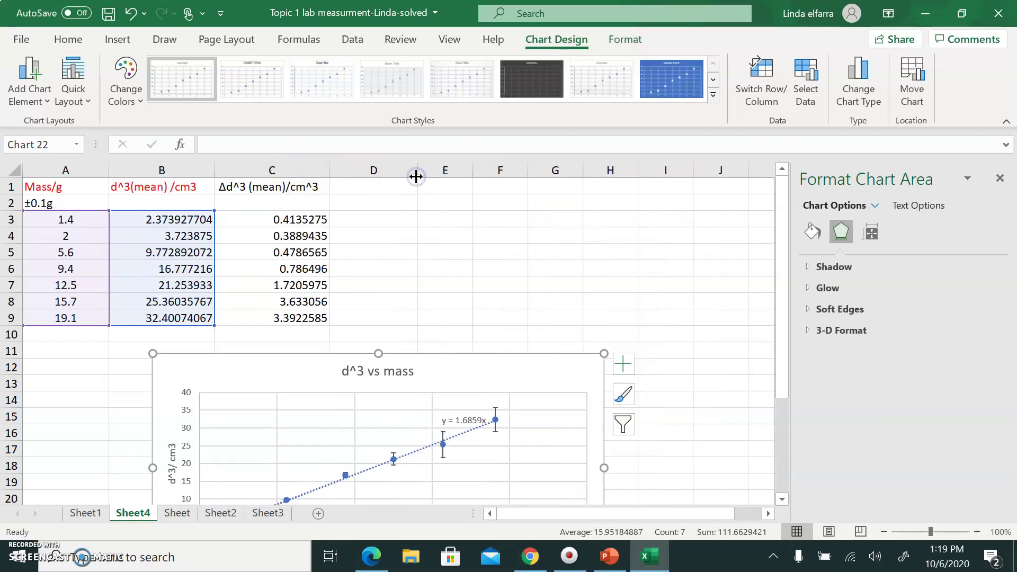
# Begin a new column heading in cell D1 with "m".
pyautogui.click(375, 188)
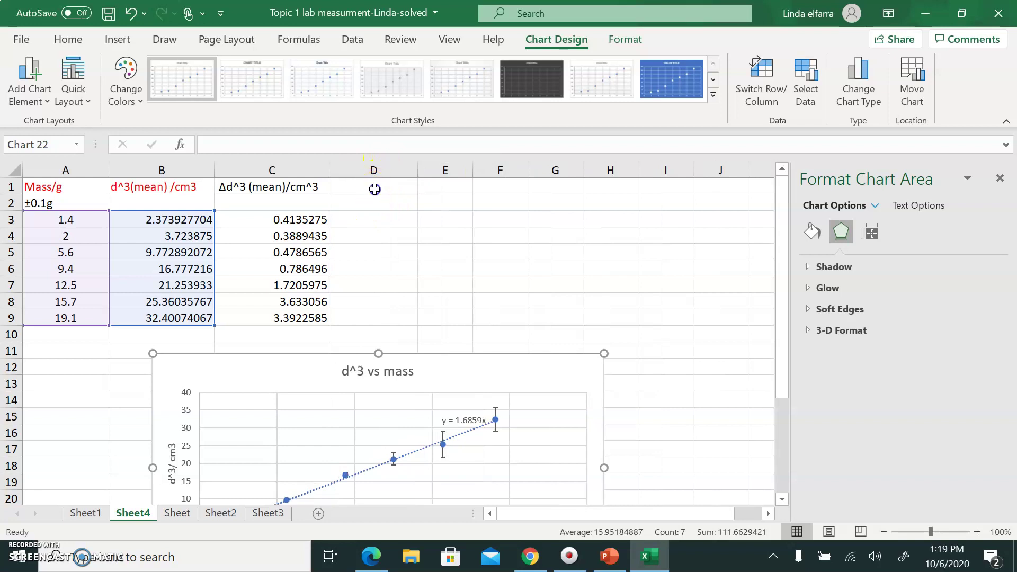
pyautogui.write('m')
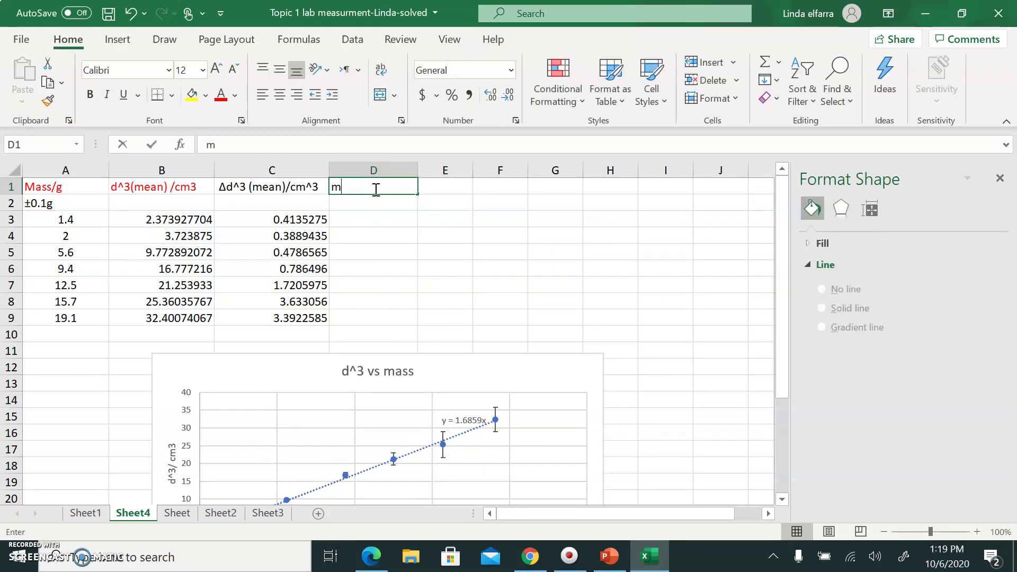